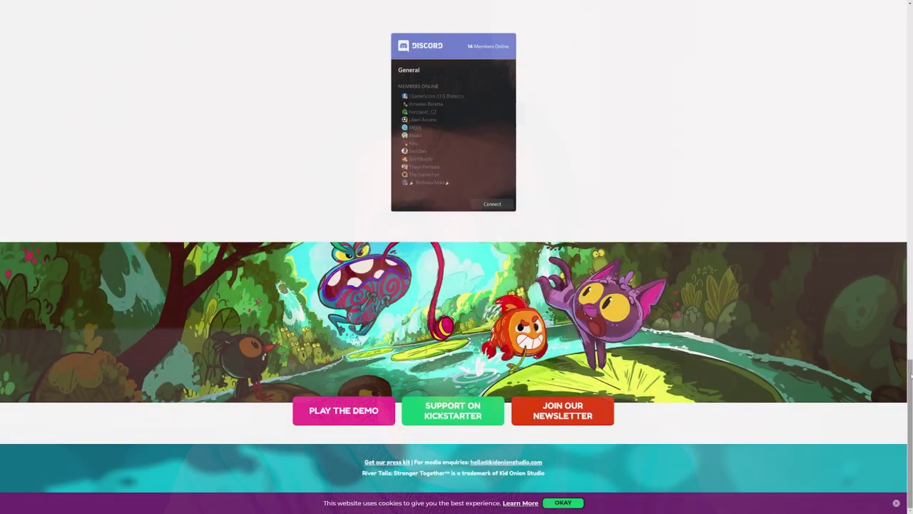
{"action": "scroll", "coordinate": [910, 292], "scroll_direction": "up", "scroll_amount": 4}
{"action": "scroll", "coordinate": [910, 292], "scroll_direction": "up", "scroll_amount": 15}
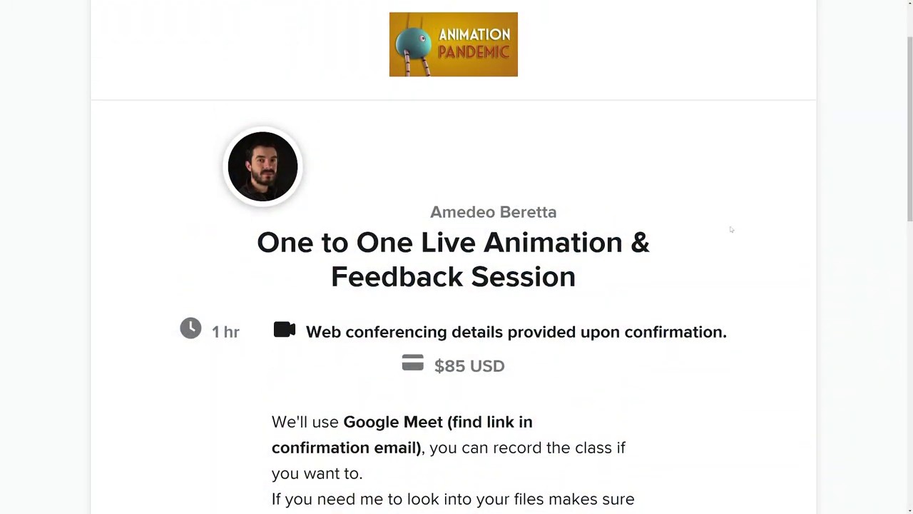
Step: Choose Saturday, November 20 at 10:00am for the one-to-one animation feedback session and confirm the time slot
{"action": "scroll", "coordinate": [712, 246], "scroll_direction": "down", "scroll_amount": 7}
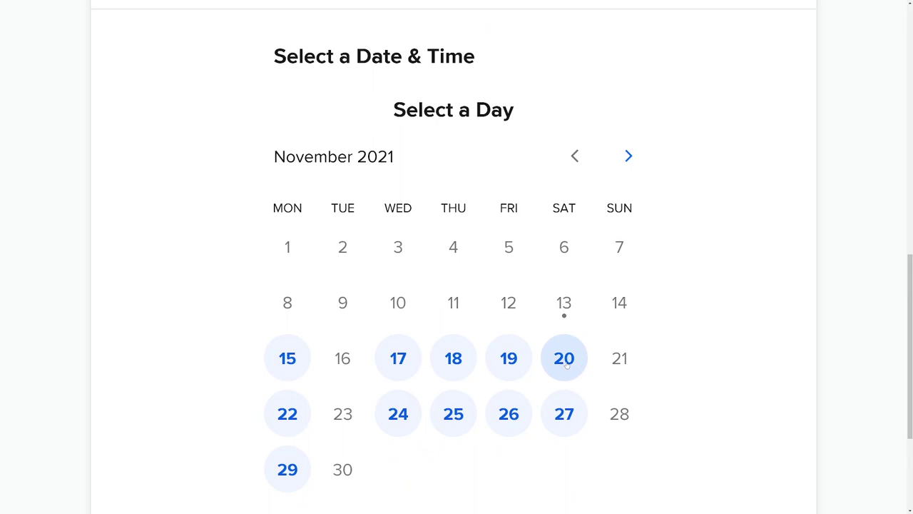
{"action": "left_click", "coordinate": [563, 358]}
{"action": "scroll", "coordinate": [663, 277], "scroll_direction": "down", "scroll_amount": 7}
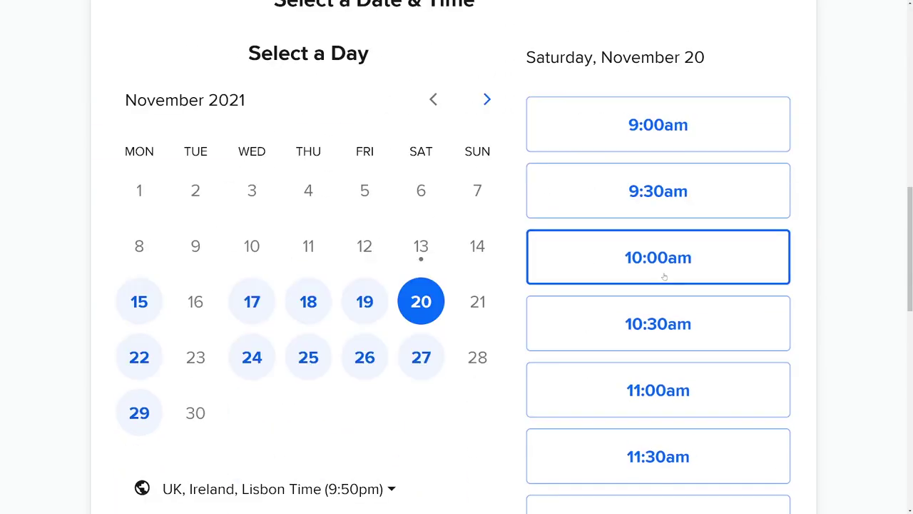
{"action": "left_click", "coordinate": [670, 255]}
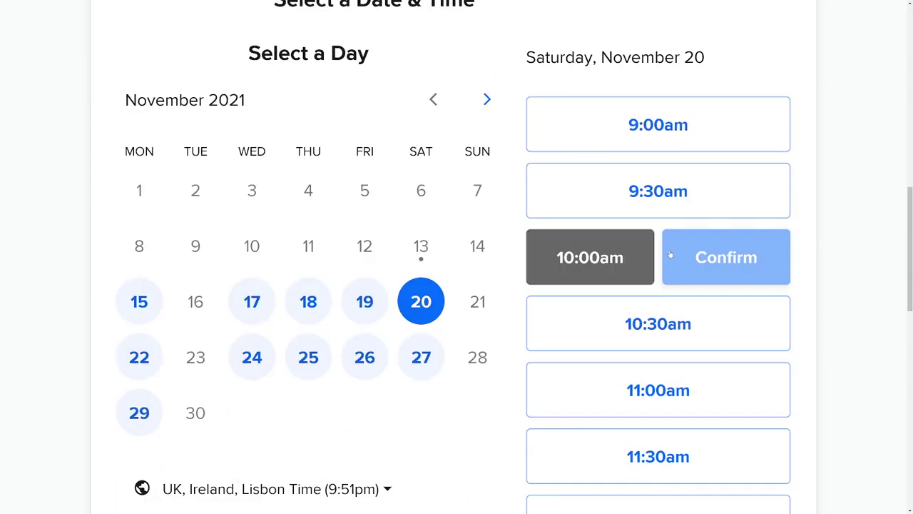
{"action": "left_click", "coordinate": [734, 259]}
{"action": "scroll", "coordinate": [733, 264], "scroll_direction": "down", "scroll_amount": 5}
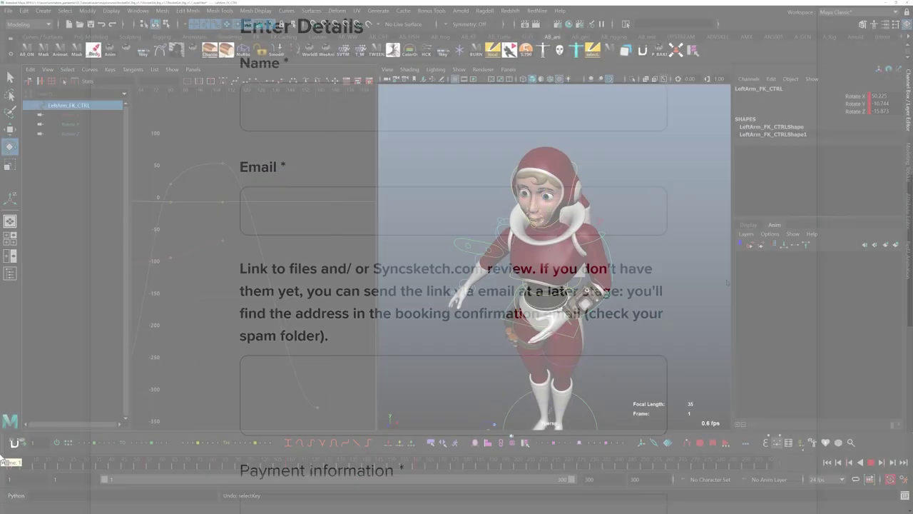
Step: In Maya, scrub through the astronaut's arm animation, and switch the cat scene to the Animation menu set
{"action": "left_click_drag", "start_coordinate": [3, 462], "coordinate": [360, 464]}
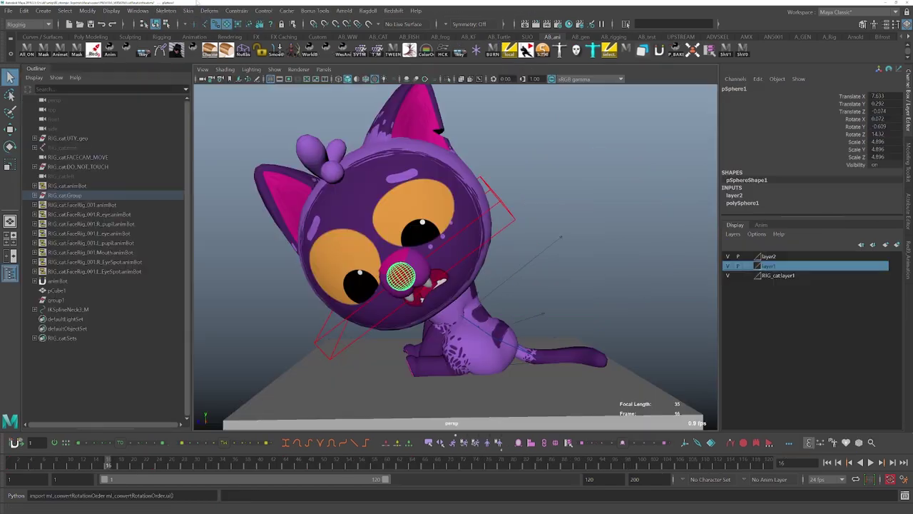
{"action": "key", "text": "F4"}
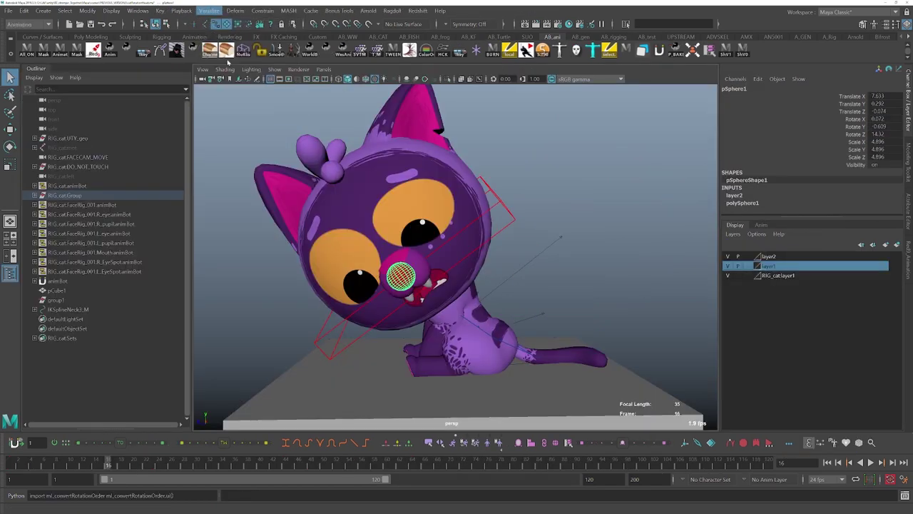
{"action": "left_click", "coordinate": [401, 214]}
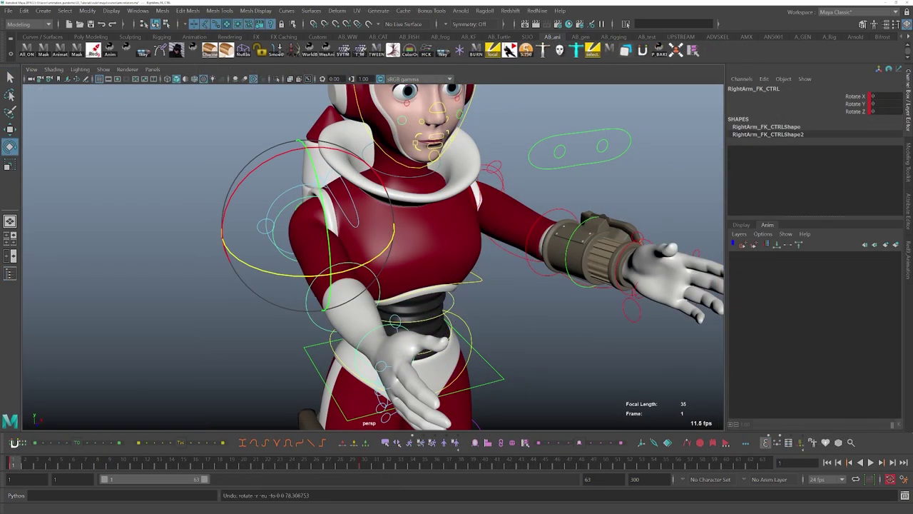
Step: Select the astronaut's left arm FK control, show its transform attributes and choose a different rotate order
{"action": "left_click_drag", "start_coordinate": [428, 271], "coordinate": [385, 269], "text": "alt"}
{"action": "left_click", "coordinate": [385, 269]}
{"action": "key", "text": "ctrl+a"}
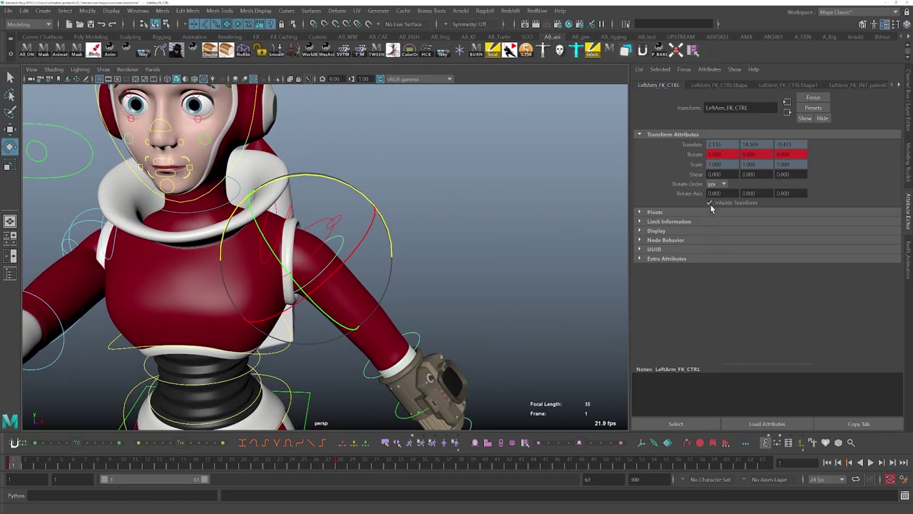
{"action": "key", "text": "ctrl+z"}
{"action": "left_click", "coordinate": [717, 183]}
{"action": "left_click", "coordinate": [713, 226]}
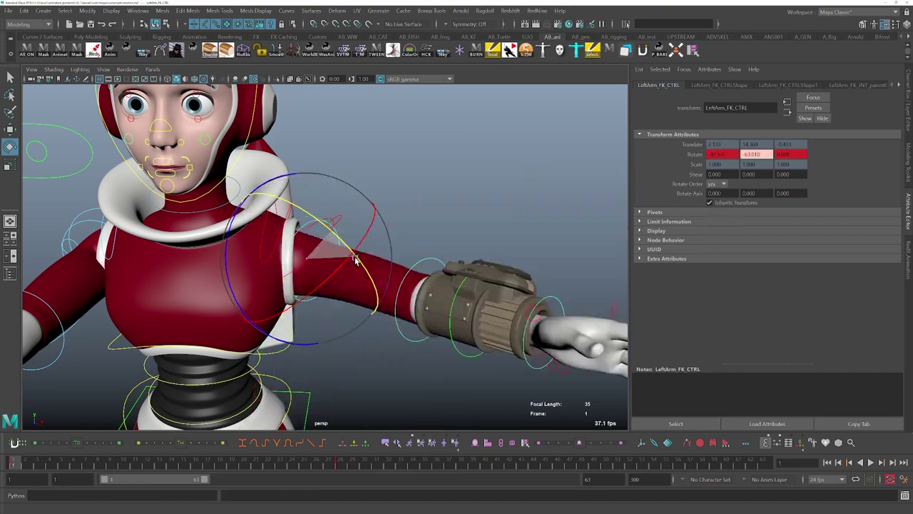
Step: Scrub the arm animation to frame 28 and change the left arm control's rotate order again
{"action": "left_click", "coordinate": [306, 464]}
{"action": "left_click_drag", "start_coordinate": [306, 465], "coordinate": [339, 465]}
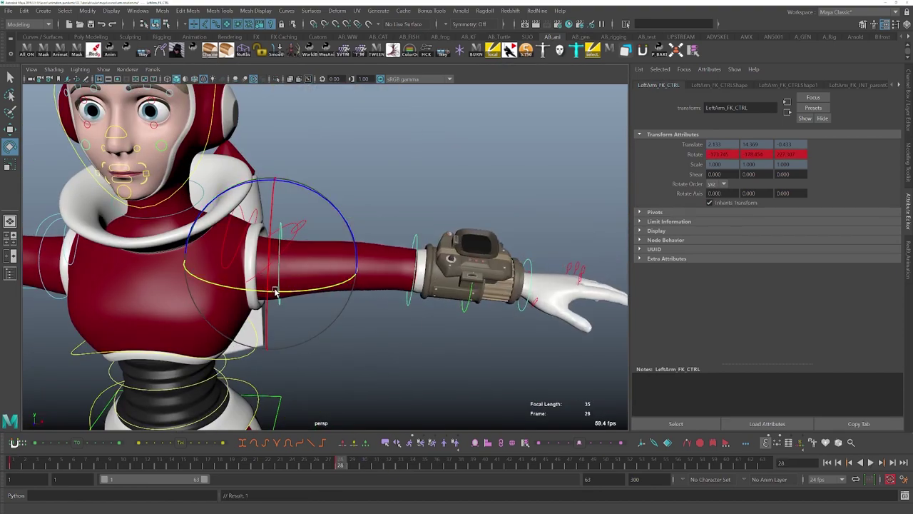
{"action": "left_click", "coordinate": [717, 183]}
{"action": "left_click", "coordinate": [713, 214]}
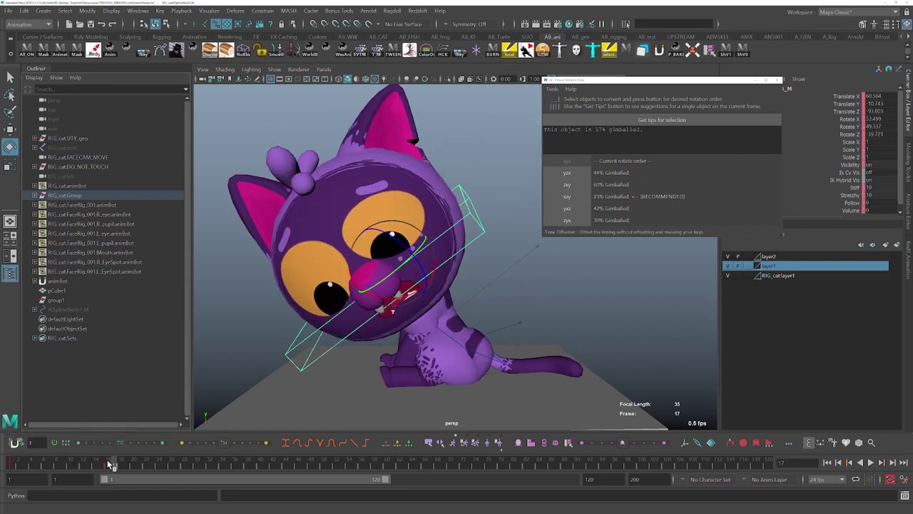
Step: Select the frame range 1 to 16 on the timeline for the cat's head control
{"action": "left_click_drag", "start_coordinate": [11, 463], "coordinate": [112, 463], "text": "shift"}
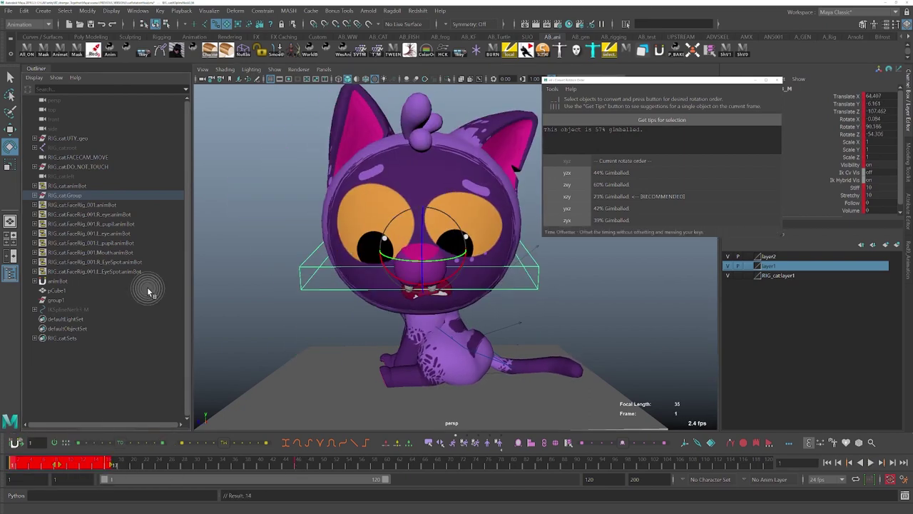
{"action": "left_click", "coordinate": [150, 50]}
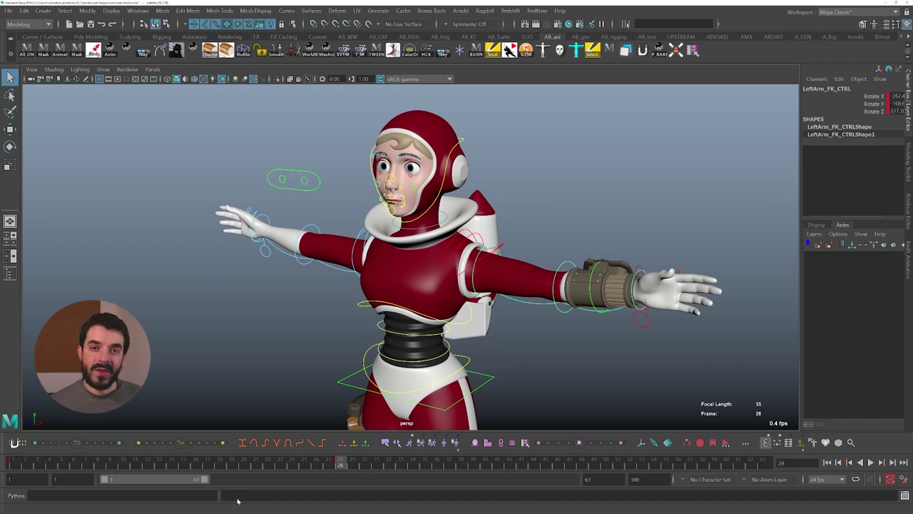
Step: Review the left arm's motion between frames 1 and 28 in the perspective view
{"action": "left_click", "coordinate": [25, 464]}
{"action": "key", "text": "alt+v"}
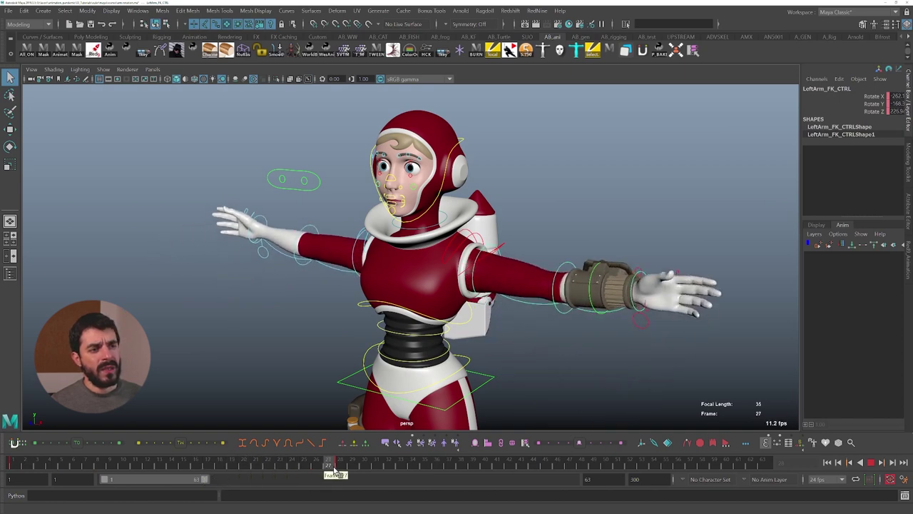
{"action": "left_click", "coordinate": [336, 465]}
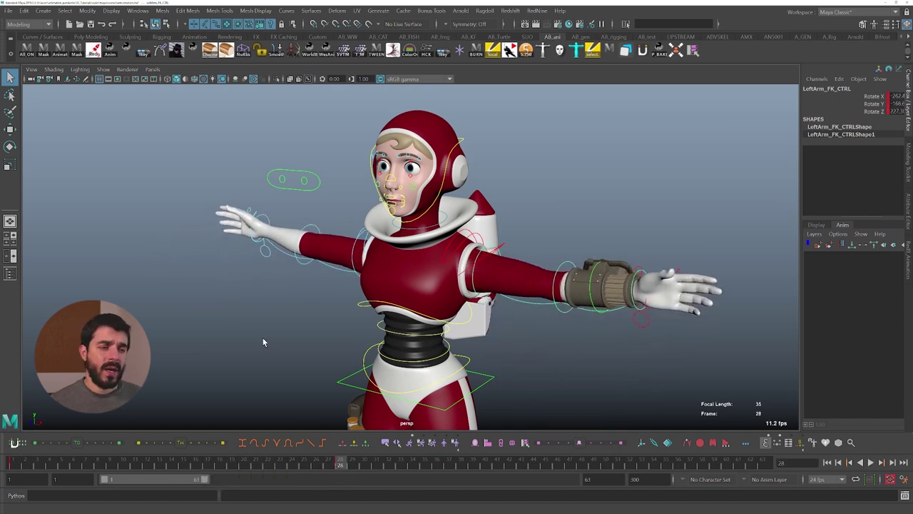
Step: Switch to the front view, frame the character and review the arm motion back to frame 1
{"action": "key", "text": "space"}
{"action": "key", "text": "space"}
{"action": "key", "text": "a"}
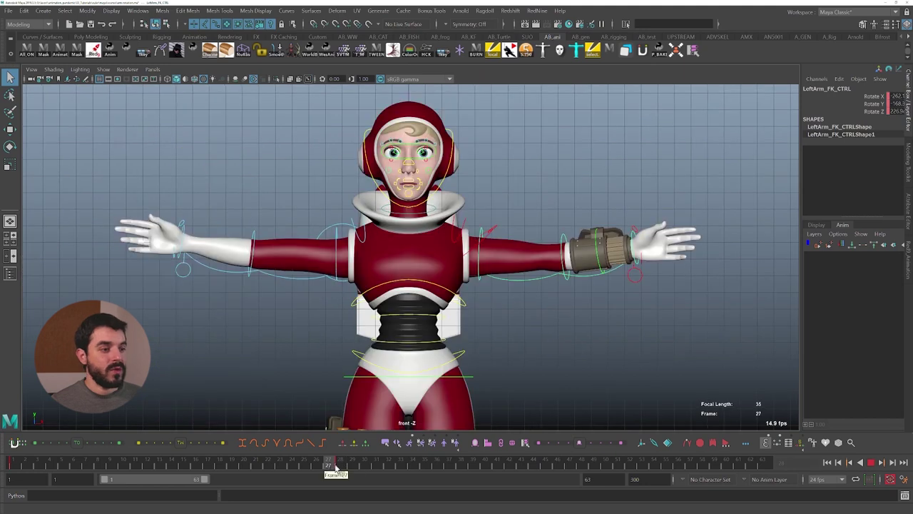
{"action": "left_click", "coordinate": [255, 465]}
{"action": "key", "text": "alt+v"}
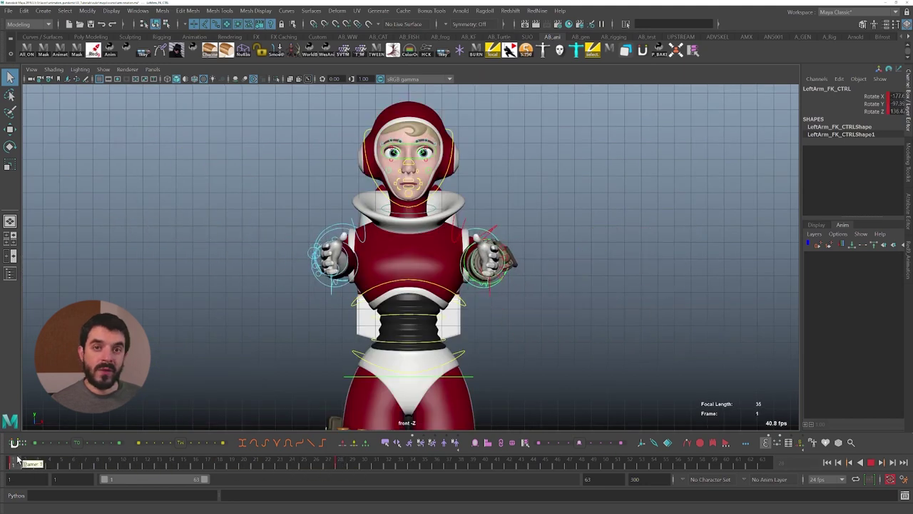
{"action": "left_click_drag", "start_coordinate": [222, 468], "coordinate": [10, 463]}
Step: Examine the left arm's path in the front view by stepping between its keys and scrubbing from frame 1 to 28
{"action": "middle_click_drag", "start_coordinate": [462, 412], "coordinate": [134, 405], "text": "alt"}
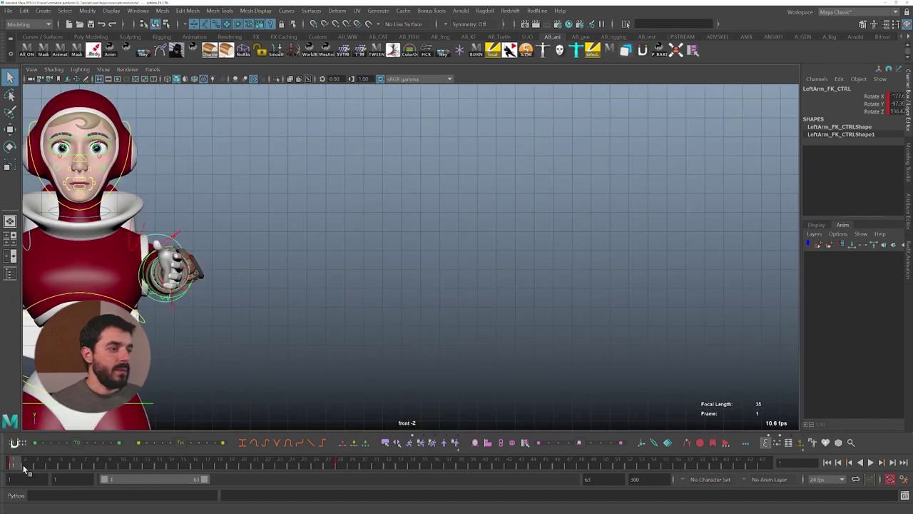
{"action": "left_click_drag", "start_coordinate": [24, 467], "coordinate": [62, 437]}
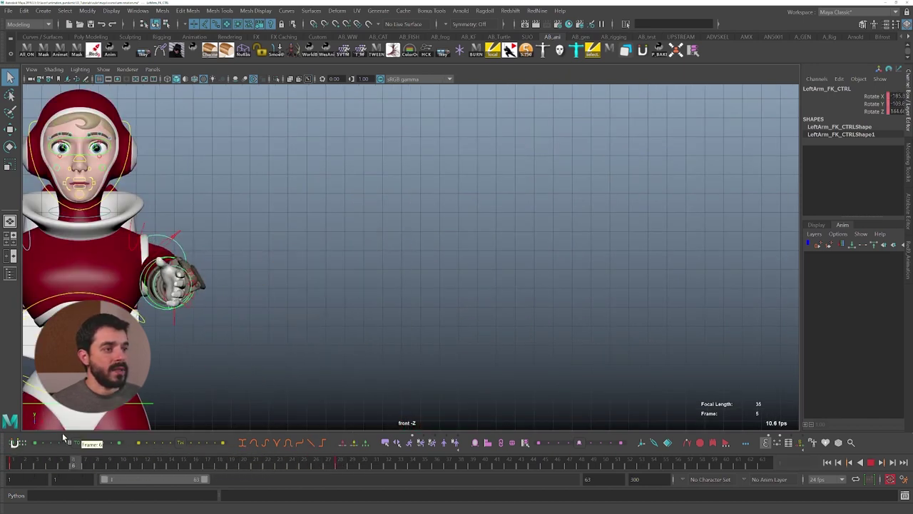
{"action": "key", "text": "period"}
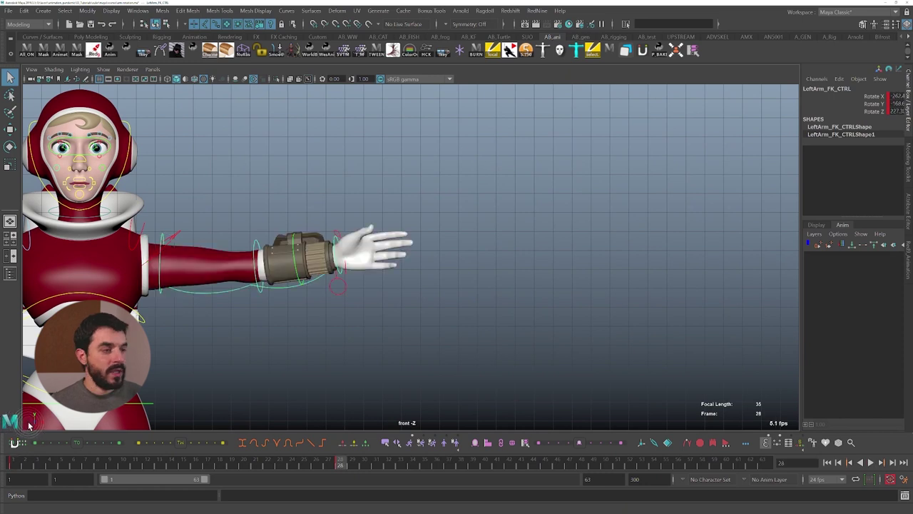
{"action": "key", "text": "period"}
{"action": "key", "text": "period"}
{"action": "key", "text": "period"}
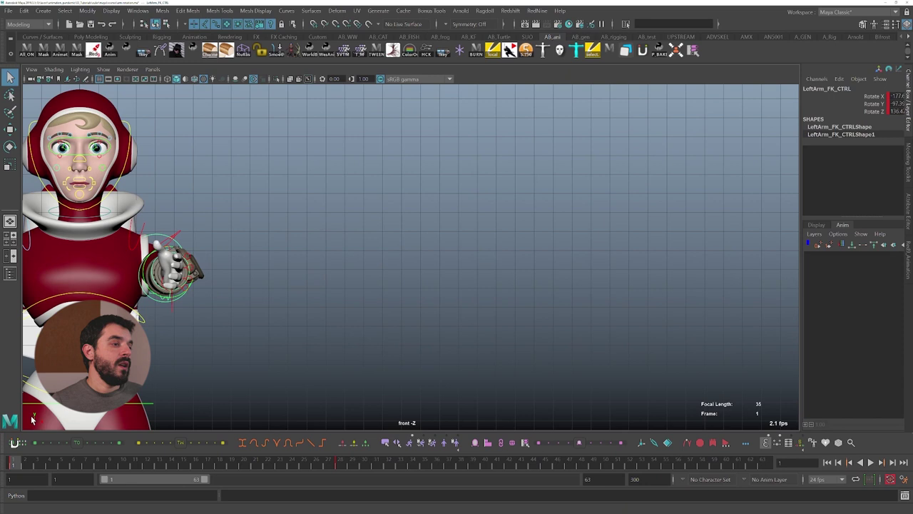
{"action": "left_click_drag", "start_coordinate": [27, 467], "coordinate": [348, 448]}
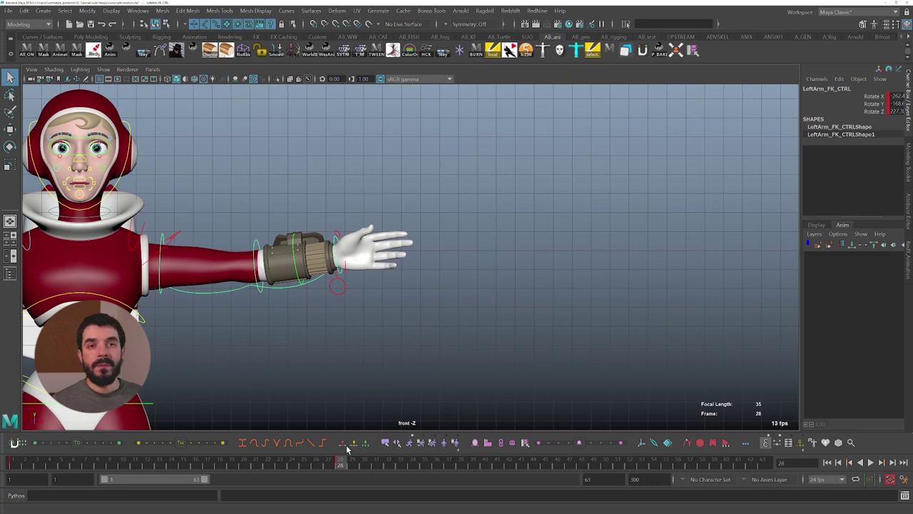
Step: Show the left arm control's rotation curves in the Graph Editor and compare them with the arm motion up to frame 28
{"action": "key", "text": "g"}
{"action": "left_click_drag", "start_coordinate": [214, 467], "coordinate": [332, 472]}
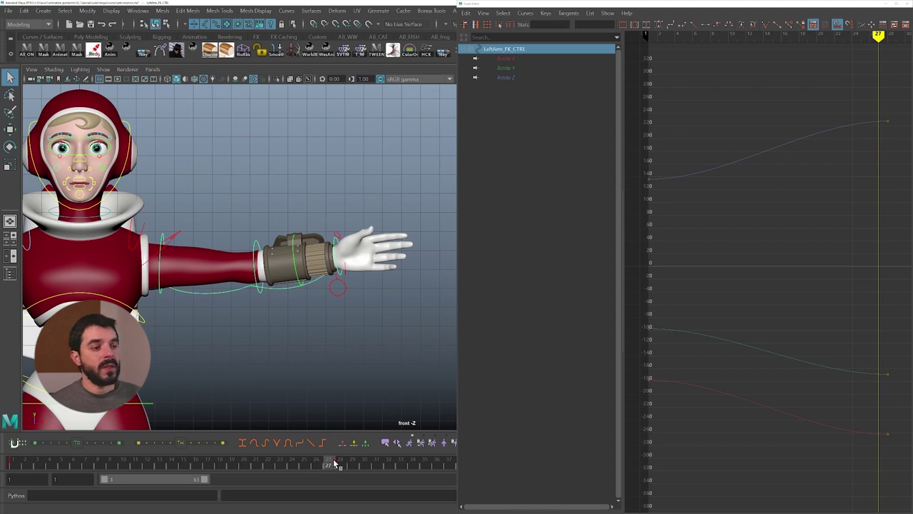
{"action": "left_click_drag", "start_coordinate": [343, 469], "coordinate": [356, 468]}
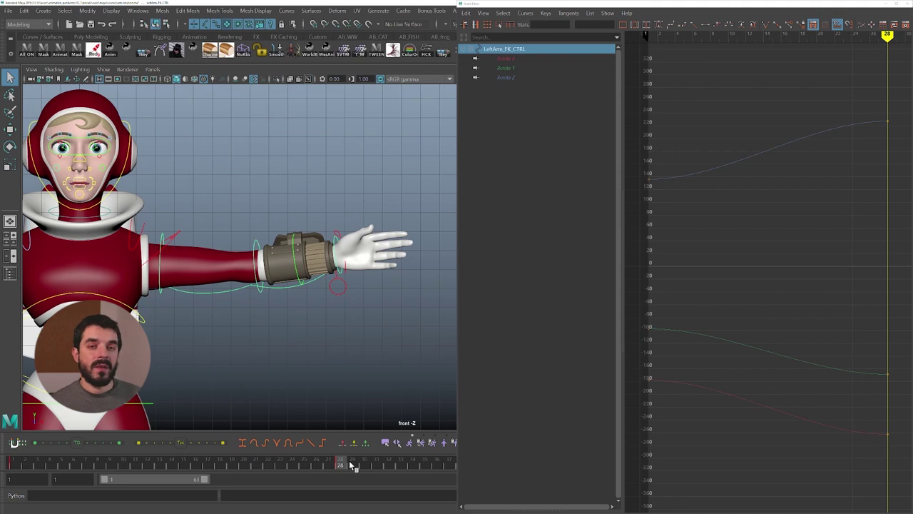
{"action": "mouse_move", "coordinate": [351, 468]}
{"action": "left_mouse_down"}
{"action": "mouse_move", "coordinate": [274, 469]}
{"action": "mouse_move", "coordinate": [340, 468]}
{"action": "left_mouse_up"}
Step: Apply the Euler Filter to all rotation curves of the left arm control and scrub the timeline to check the motion
{"action": "left_click_drag", "start_coordinate": [832, 383], "coordinate": [835, 81]}
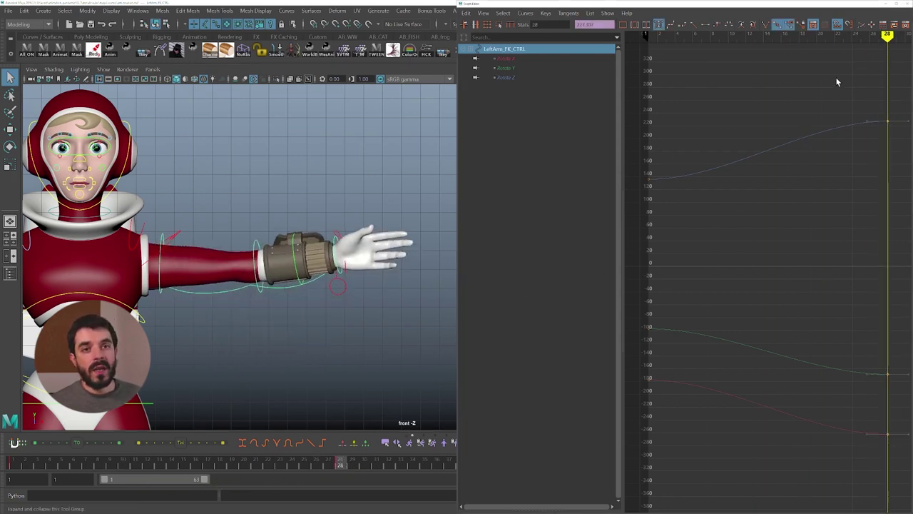
{"action": "left_click", "coordinate": [522, 13]}
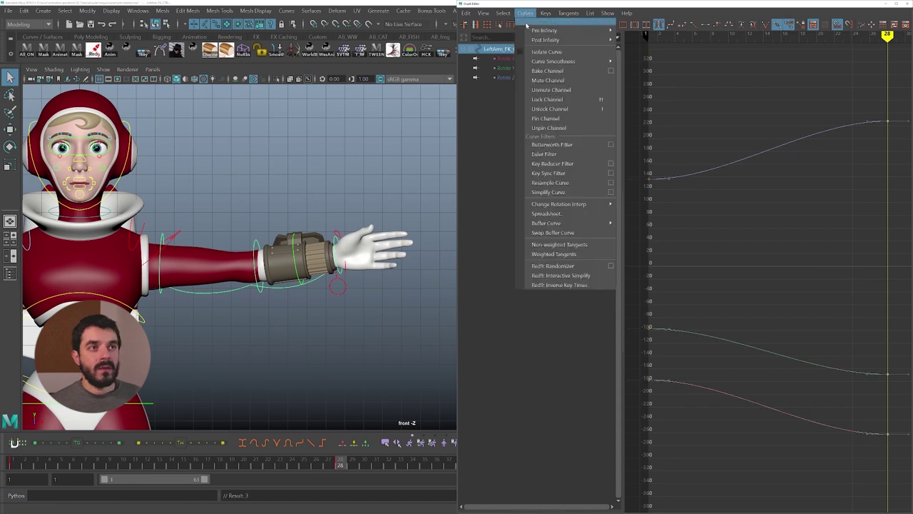
{"action": "left_click", "coordinate": [546, 153]}
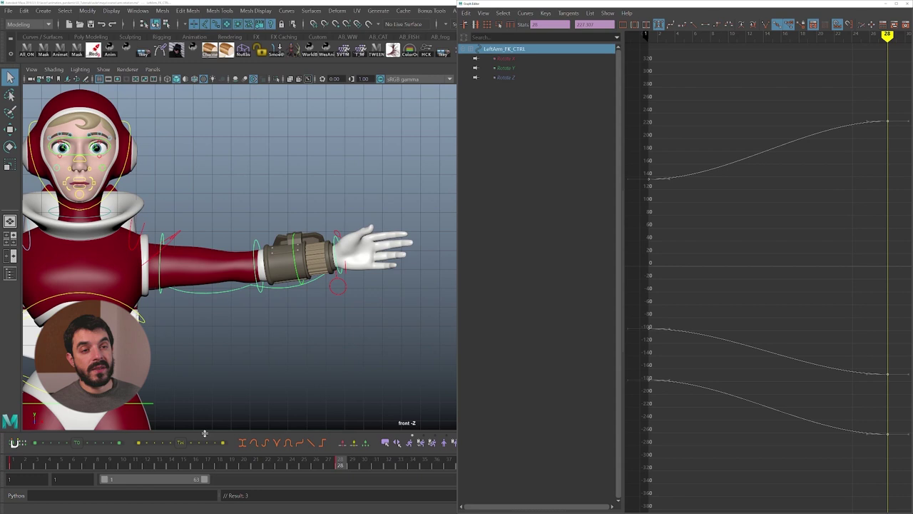
{"action": "mouse_move", "coordinate": [210, 468]}
{"action": "left_mouse_down"}
{"action": "mouse_move", "coordinate": [28, 468]}
{"action": "mouse_move", "coordinate": [331, 456]}
{"action": "left_mouse_up"}
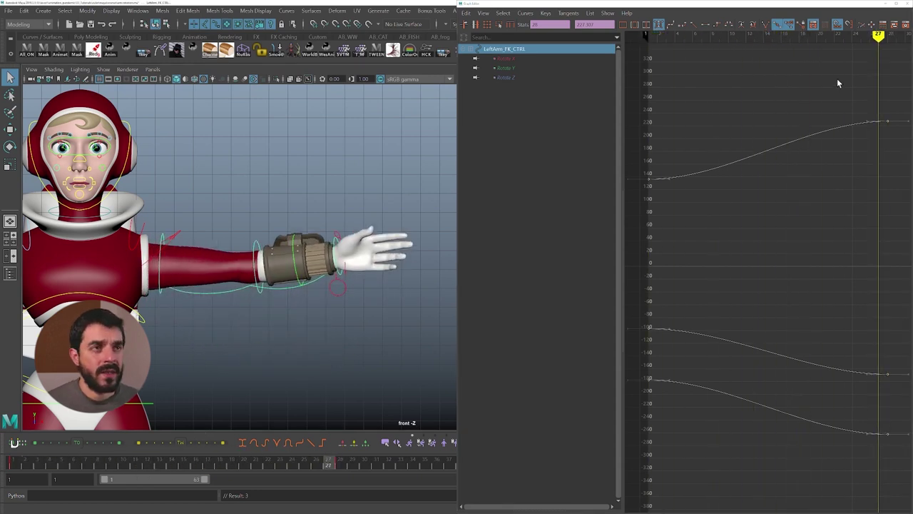
Step: Activate the Rotate tool on the left arm control and read the help for the Smart Euler Filter
{"action": "key", "text": "e"}
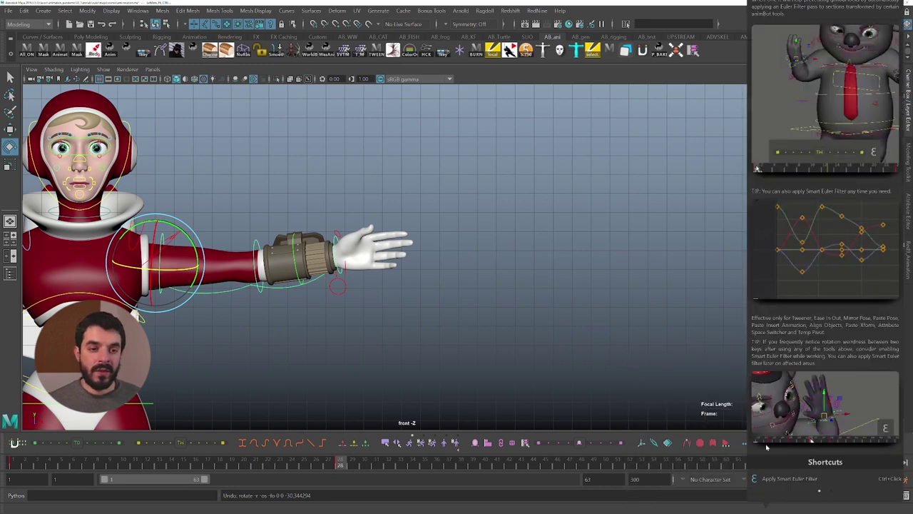
{"action": "mouse_move", "coordinate": [767, 447]}
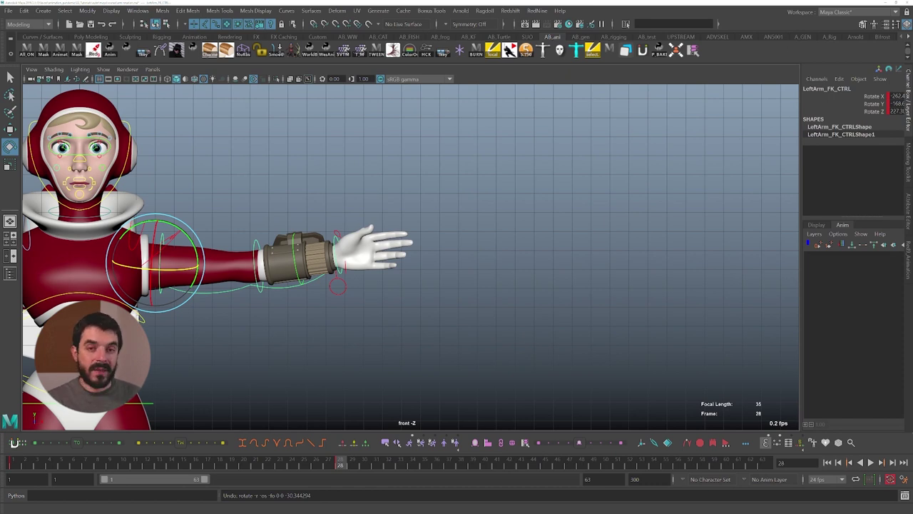
{"action": "key", "text": "ctrl+s"}
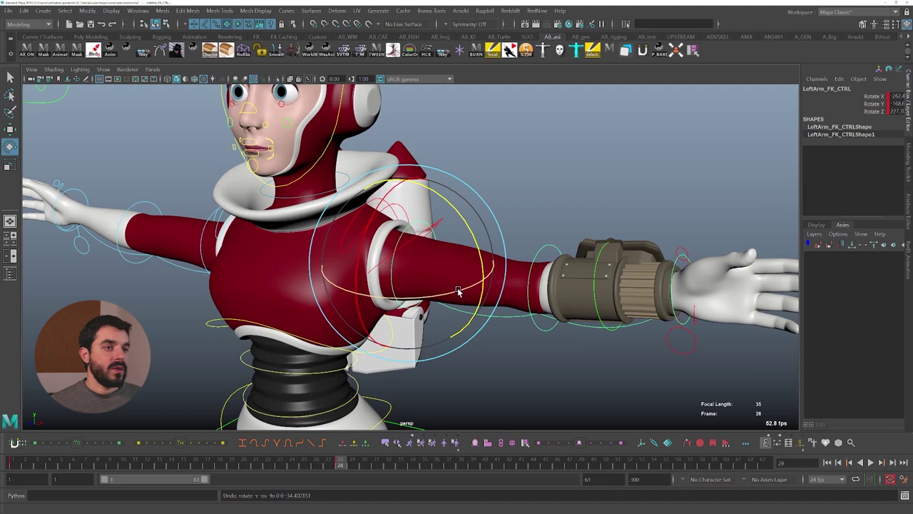
Step: Try rotating the left arm control at the shoulder on frame 28 in the perspective view, and undo each rotation
{"action": "left_click_drag", "start_coordinate": [378, 193], "coordinate": [422, 268]}
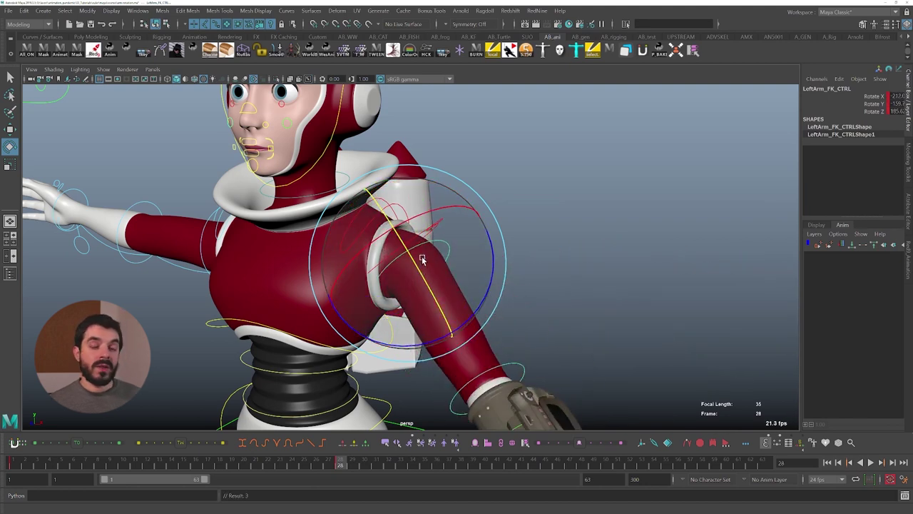
{"action": "key", "text": "ctrl+z"}
{"action": "key", "text": "ctrl+z"}
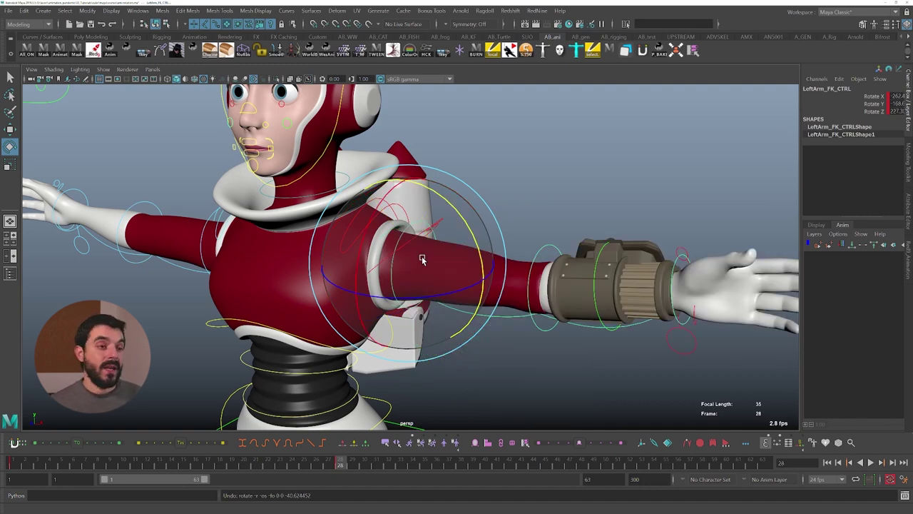
{"action": "left_click_drag", "start_coordinate": [421, 258], "coordinate": [491, 280]}
{"action": "key", "text": "ctrl+z"}
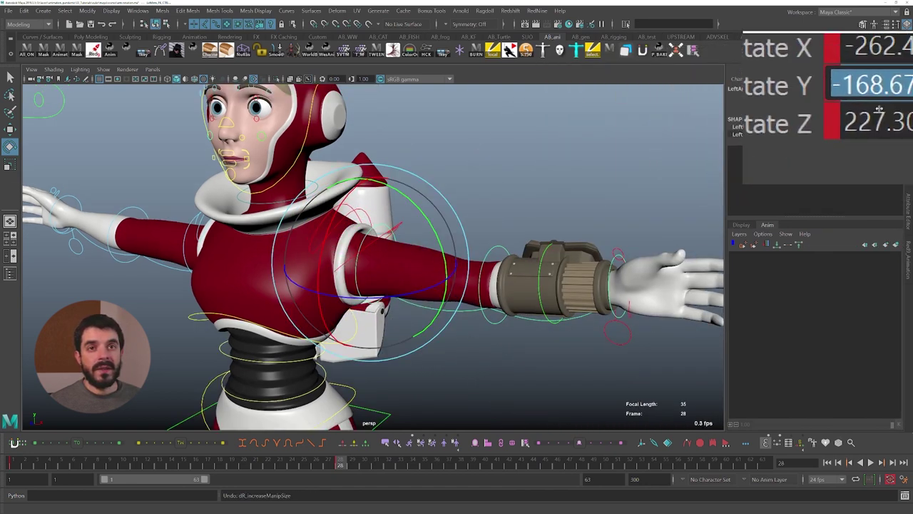
Step: Try resetting Rotate X, Y and Z of the left arm control to 0 on frame 28, and undo the reset
{"action": "left_click", "coordinate": [896, 103]}
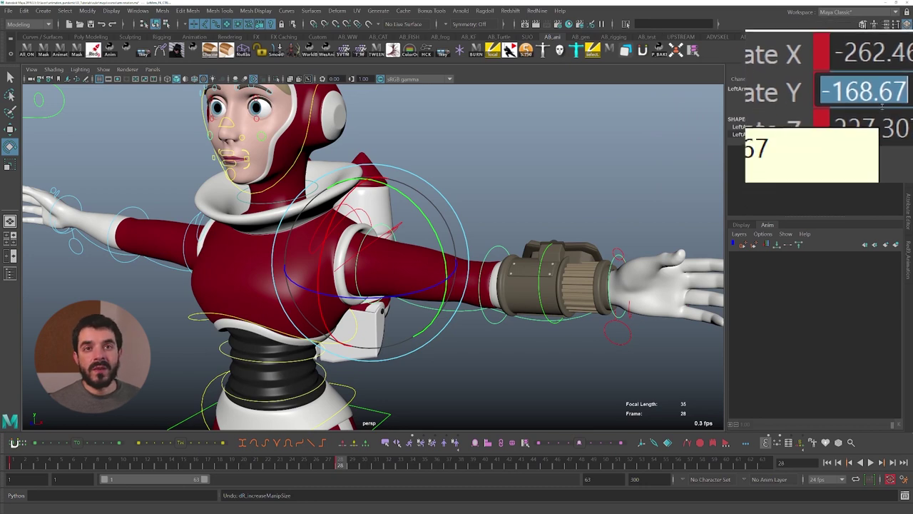
{"action": "key", "text": "ctrl+z"}
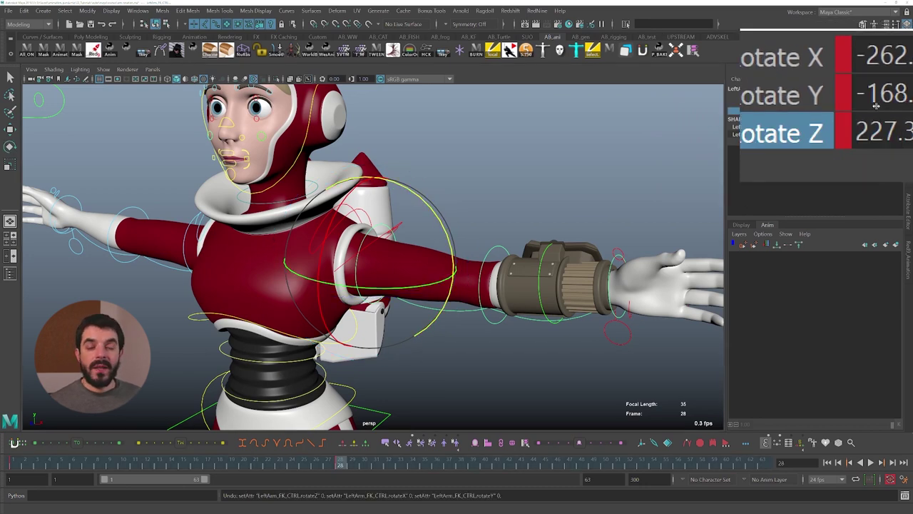
{"action": "key", "text": "shift+z"}
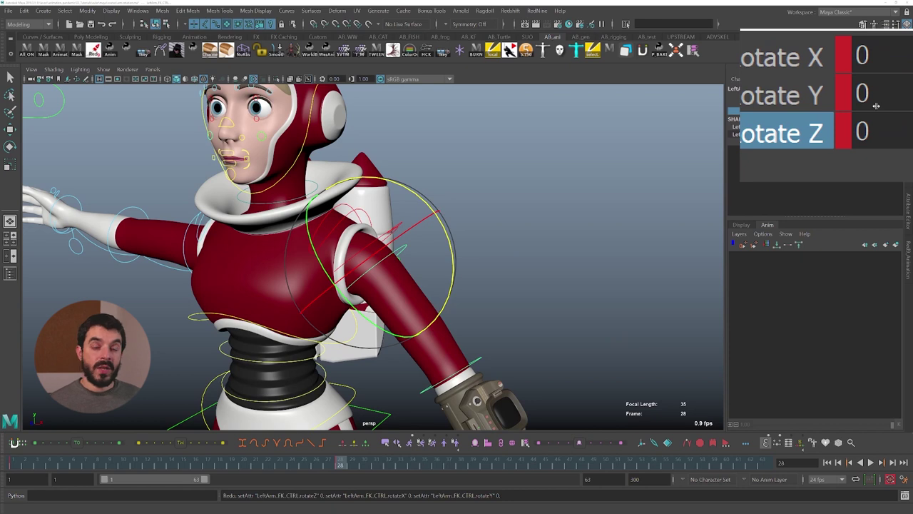
{"action": "key", "text": "ctrl+z"}
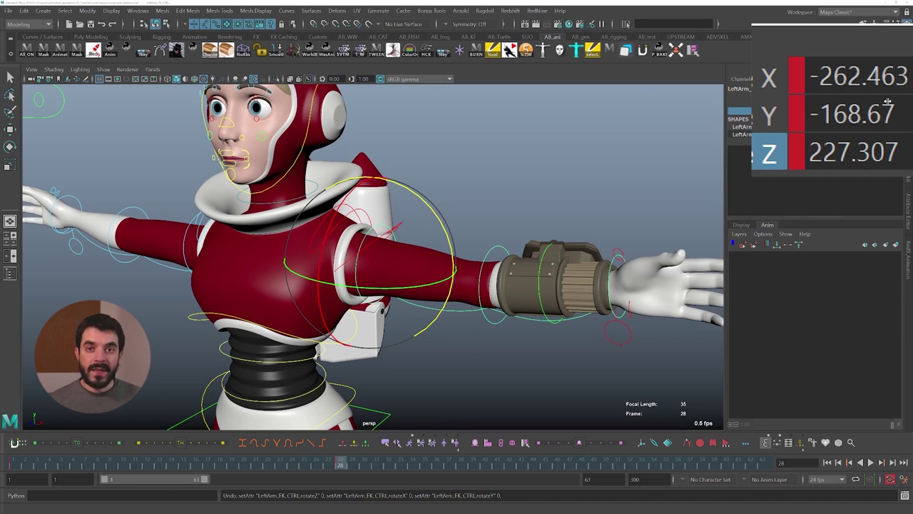
Step: Switch the Rotate tool's axis orientation to Gimbal for the left arm control
{"action": "key", "text": "w"}
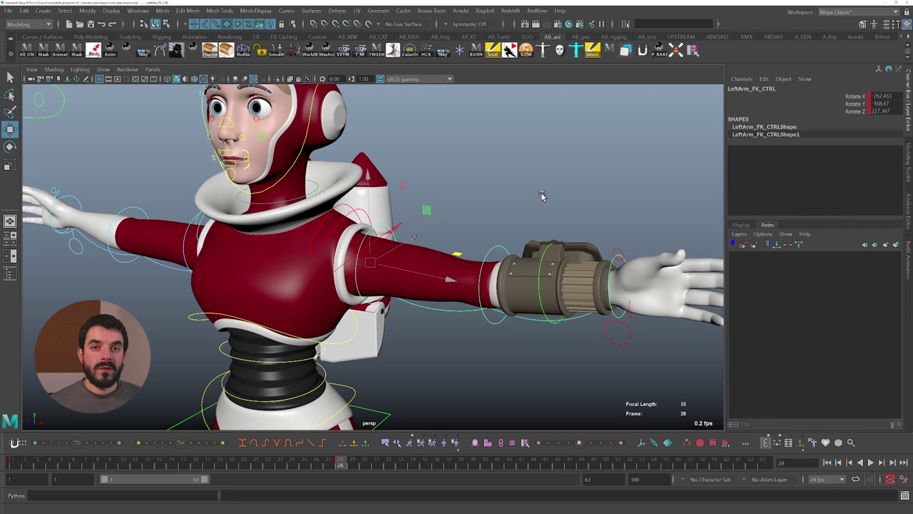
{"action": "key", "text": "e"}
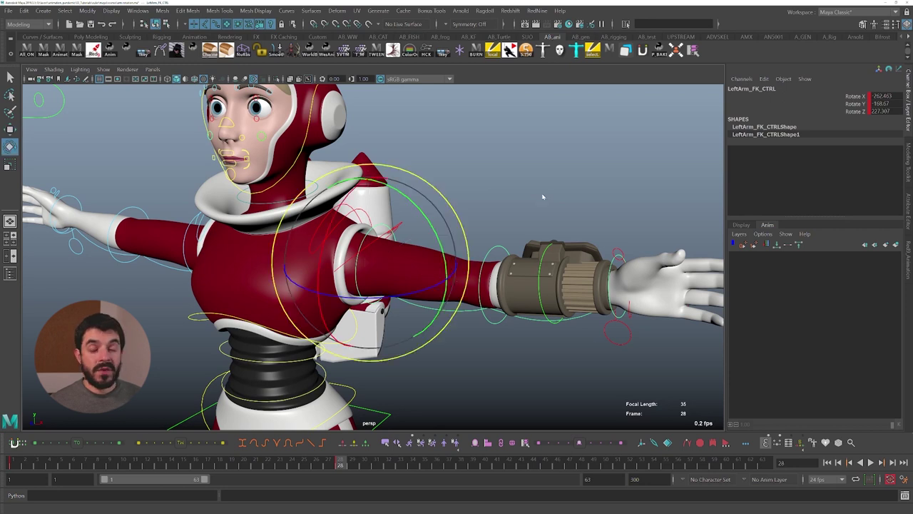
{"action": "left_click", "coordinate": [541, 197]}
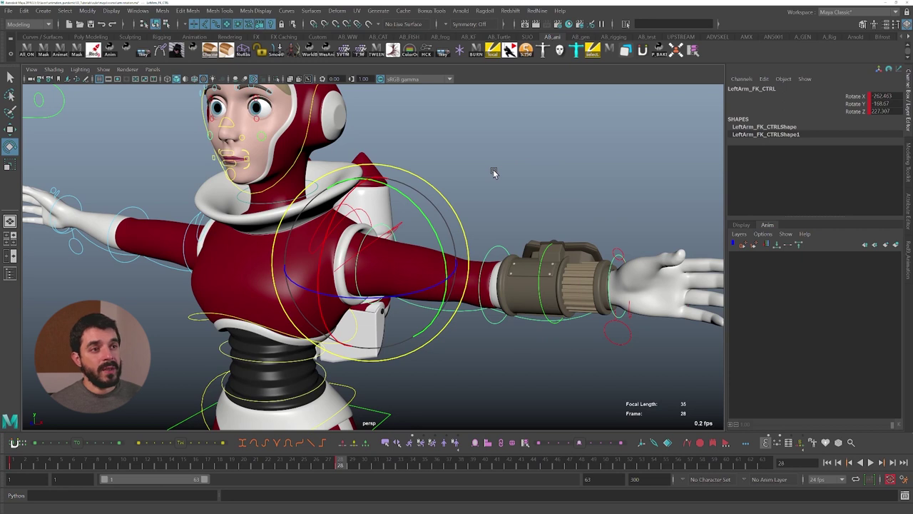
{"action": "key", "text": "e"}
{"action": "left_click", "coordinate": [494, 173]}
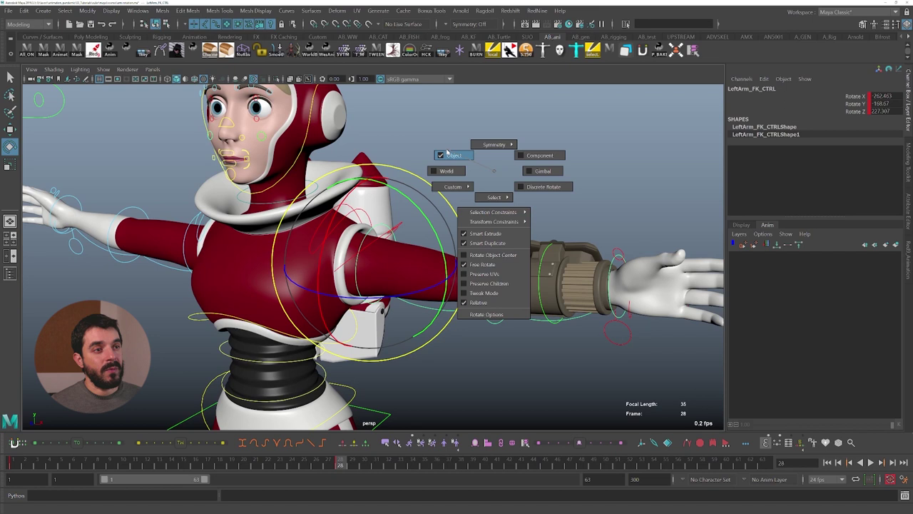
{"action": "left_click_drag", "start_coordinate": [472, 158], "coordinate": [546, 174]}
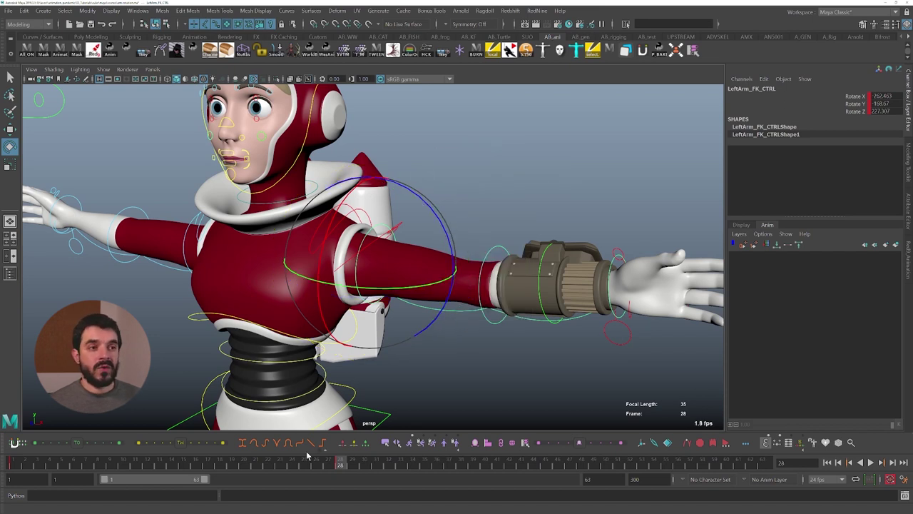
Step: Try rotating the left arm control about its Z axis in gimbal mode on frame 28, and undo each rotation
{"action": "left_click_drag", "start_coordinate": [426, 222], "coordinate": [417, 199]}
{"action": "key", "text": "ctrl+z"}
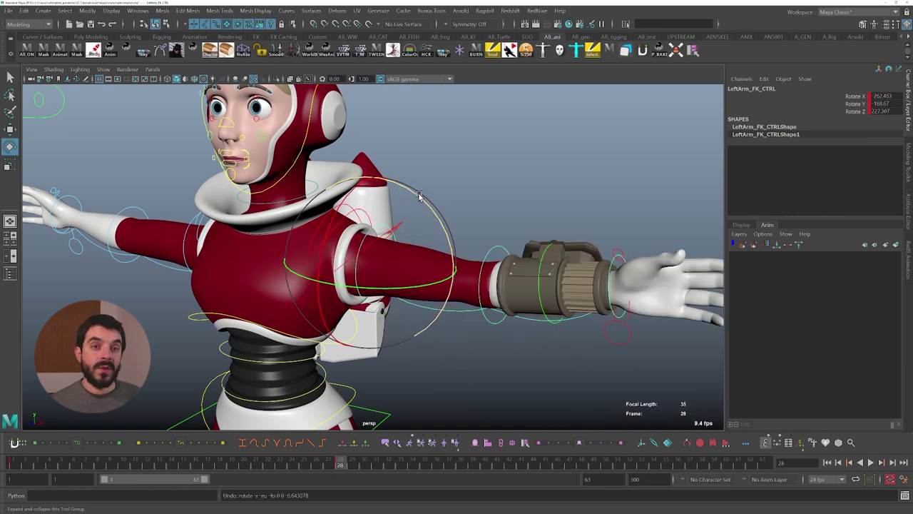
{"action": "left_click_drag", "start_coordinate": [417, 199], "coordinate": [424, 273]}
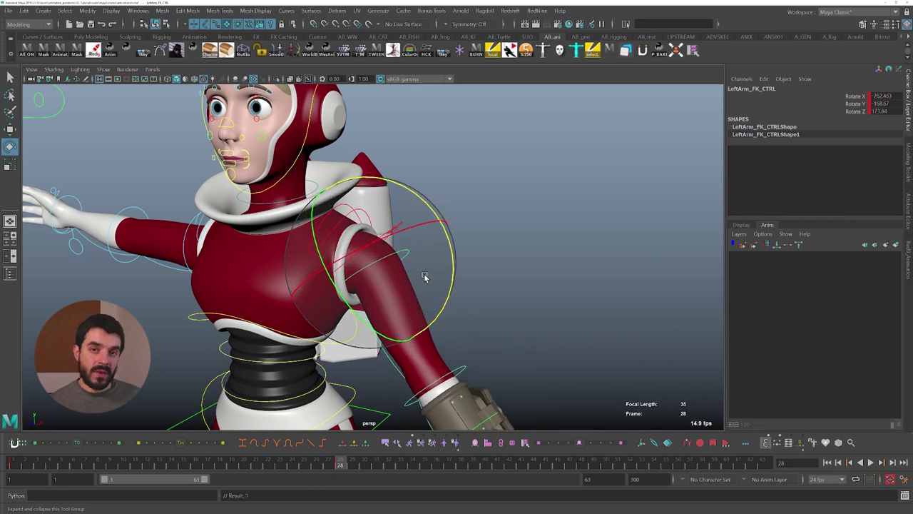
{"action": "left_click_drag", "start_coordinate": [420, 236], "coordinate": [434, 298]}
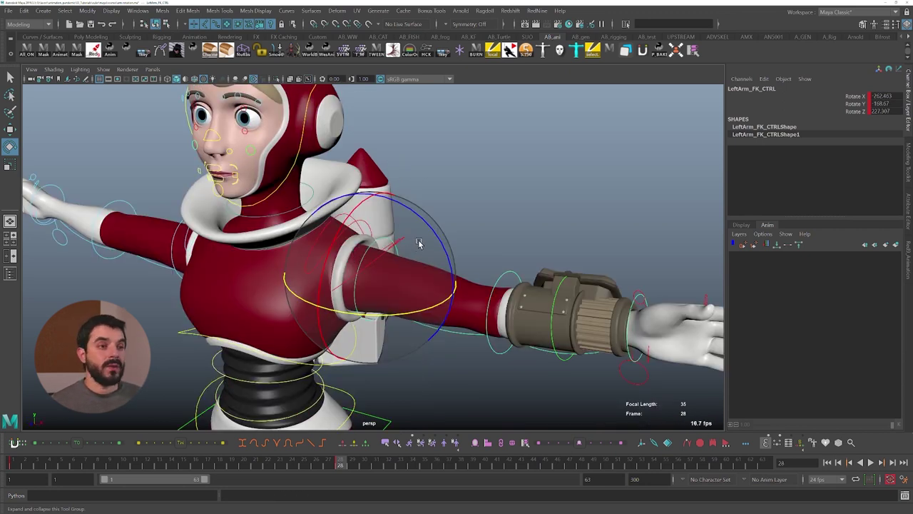
Step: Display the left arm control's transform attributes, try rotating it on several gimbal axes, and undo the rotations
{"action": "key", "text": "ctrl+a"}
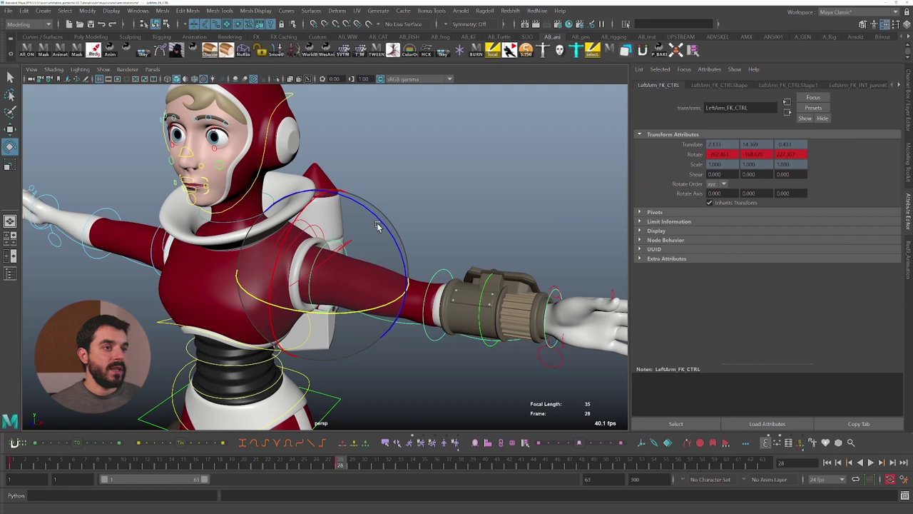
{"action": "left_click_drag", "start_coordinate": [380, 226], "coordinate": [383, 286]}
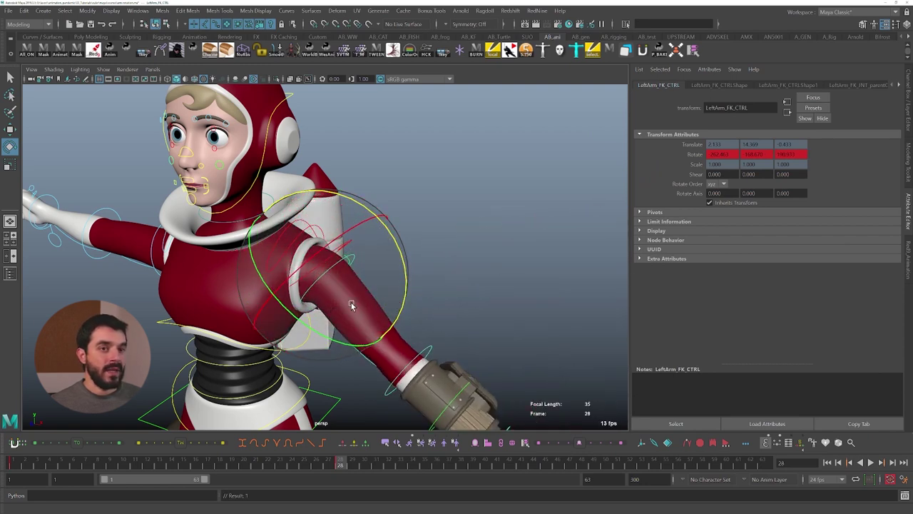
{"action": "left_click_drag", "start_coordinate": [310, 322], "coordinate": [367, 264]}
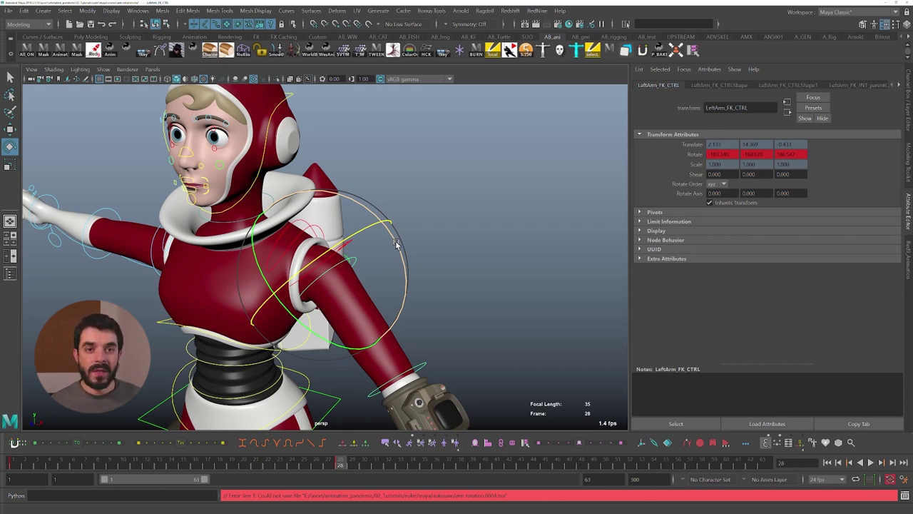
{"action": "key", "text": "ctrl+z"}
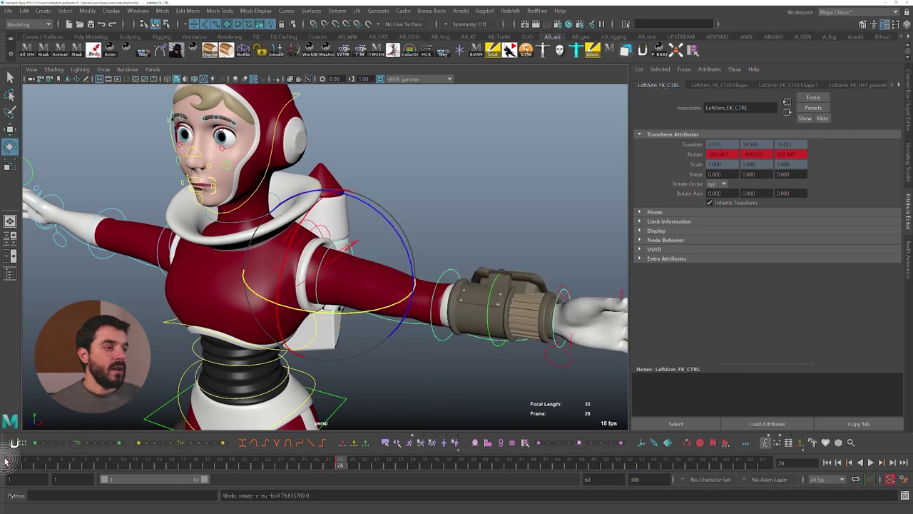
Step: Review the arm pose from another angle and read the recommended biped rotation orders on the maya rigging wiki's Rotation Order page
{"action": "key", "text": "alt+shift+v"}
{"action": "mouse_move", "coordinate": [238, 299]}
{"action": "left_mouse_down", "text": "alt"}
{"action": "mouse_move", "coordinate": [270, 239]}
{"action": "mouse_move", "coordinate": [239, 282]}
{"action": "left_mouse_up", "text": "alt"}
{"action": "left_click_drag", "start_coordinate": [342, 207], "coordinate": [349, 284], "text": "alt"}
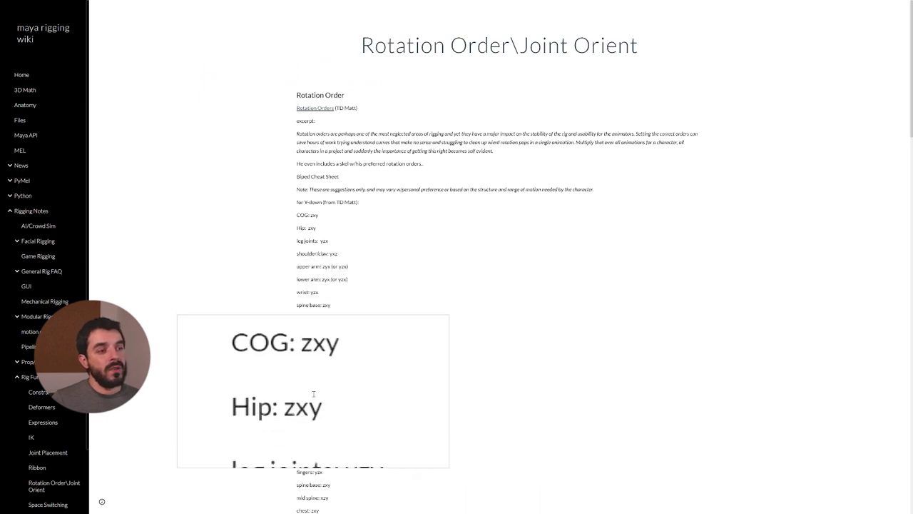
{"action": "left_click_drag", "start_coordinate": [297, 356], "coordinate": [324, 356]}
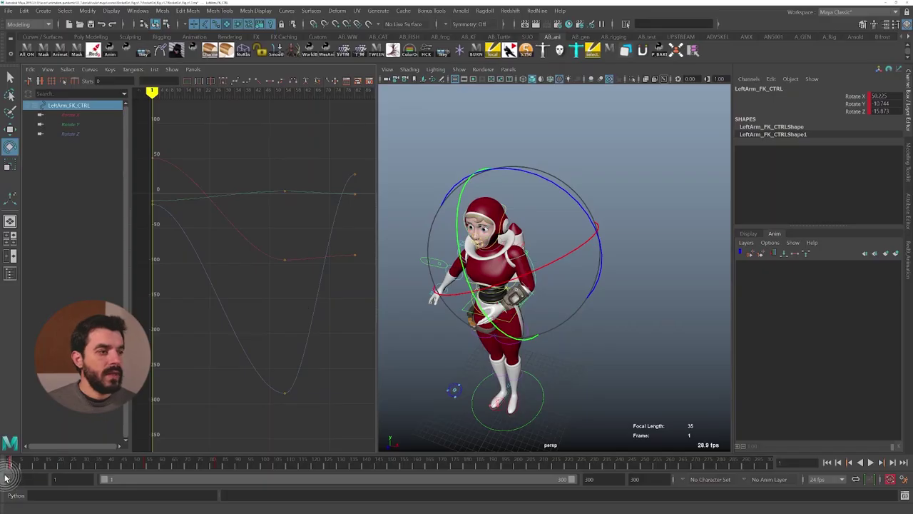
Step: Play the second arm animation from frame 1 and compare the pose with the rotation curves at frame 54
{"action": "key", "text": "alt+v"}
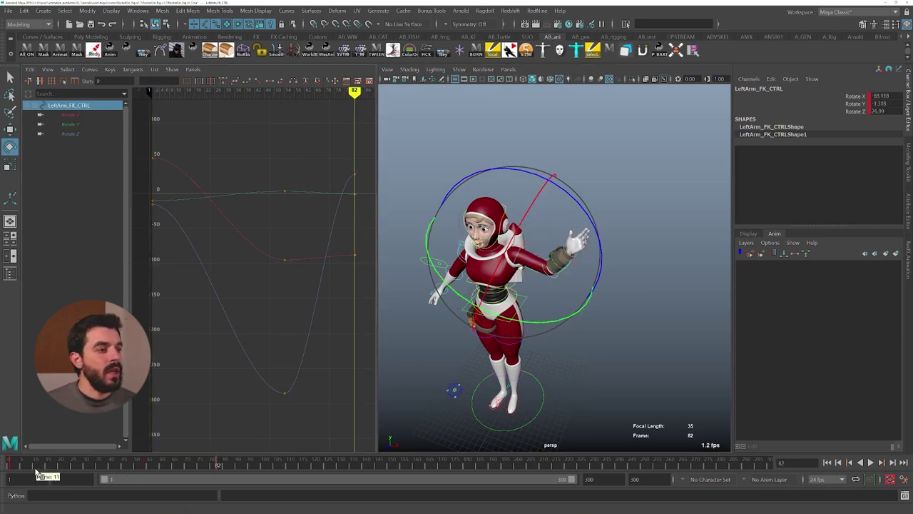
{"action": "key", "text": "alt+v"}
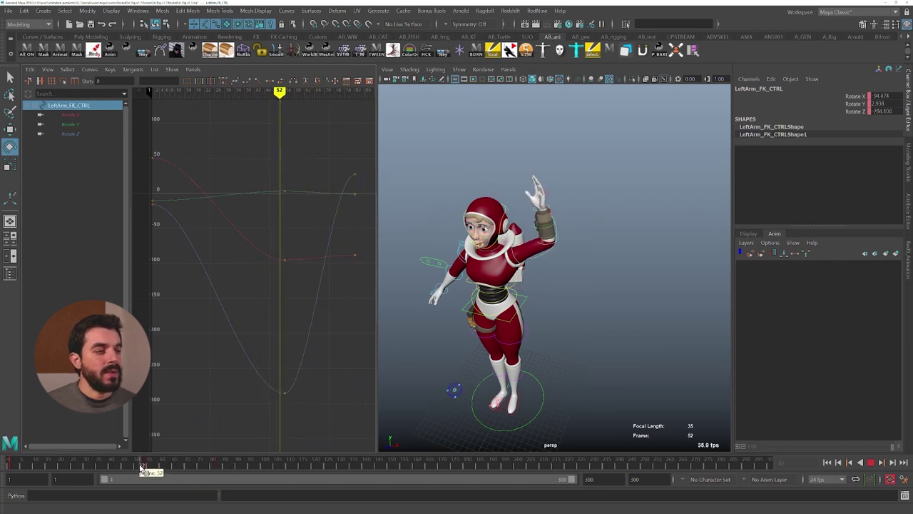
{"action": "key", "text": "e"}
{"action": "key", "text": "alt+v"}
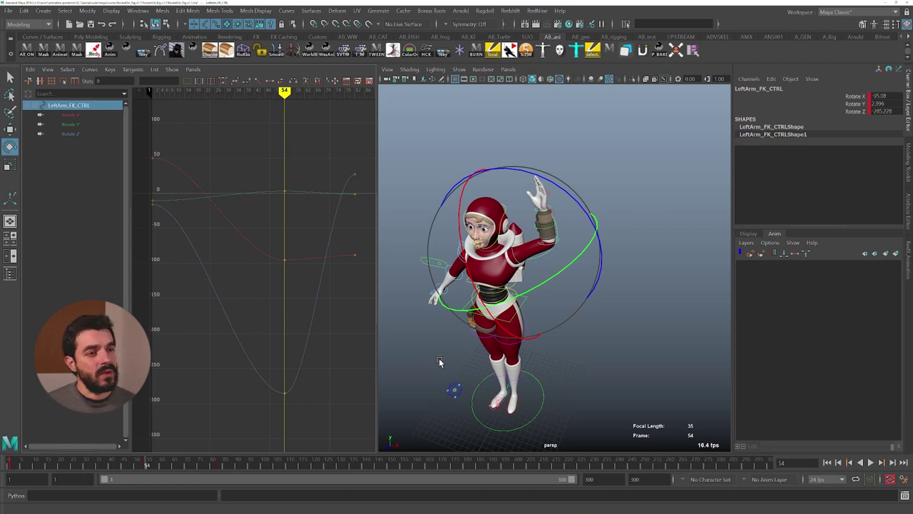
{"action": "mouse_move", "coordinate": [146, 462]}
{"action": "left_mouse_down"}
{"action": "mouse_move", "coordinate": [92, 462]}
{"action": "mouse_move", "coordinate": [146, 462]}
{"action": "left_mouse_up"}
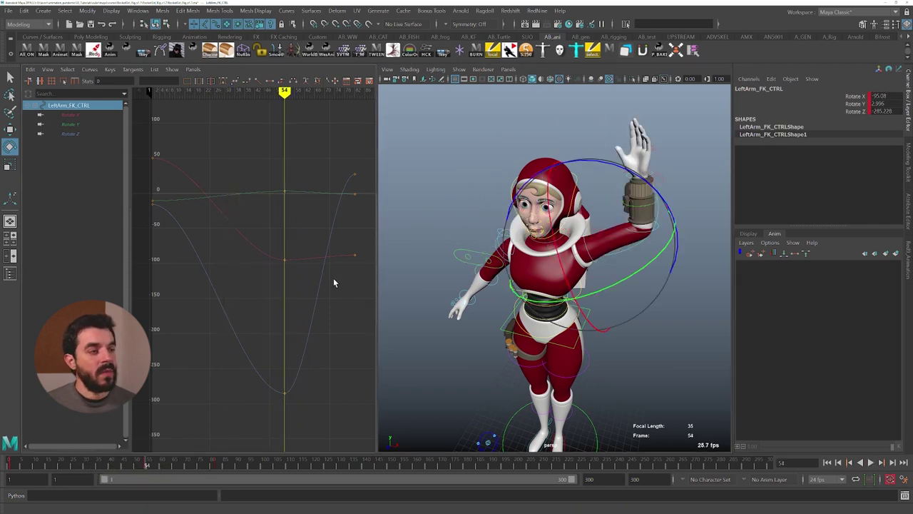
Step: Apply the Euler Filter to all rotation keys of the left arm control and play the animation back to check it
{"action": "left_click_drag", "start_coordinate": [220, 126], "coordinate": [319, 431]}
{"action": "left_click", "coordinate": [87, 69]}
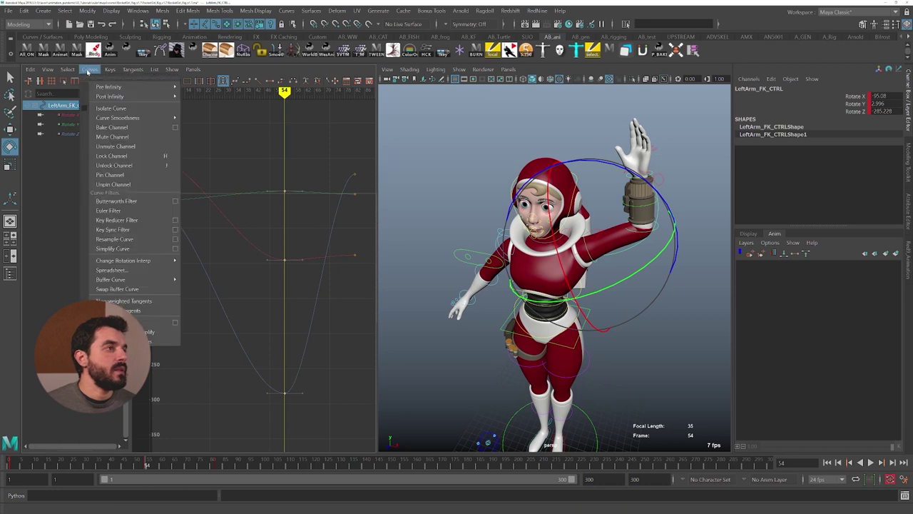
{"action": "left_click", "coordinate": [128, 216]}
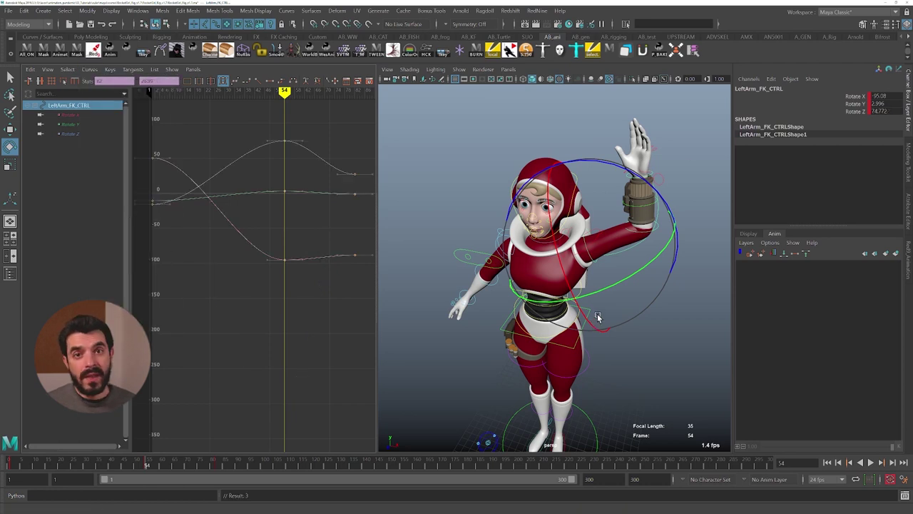
{"action": "key", "text": "alt+v"}
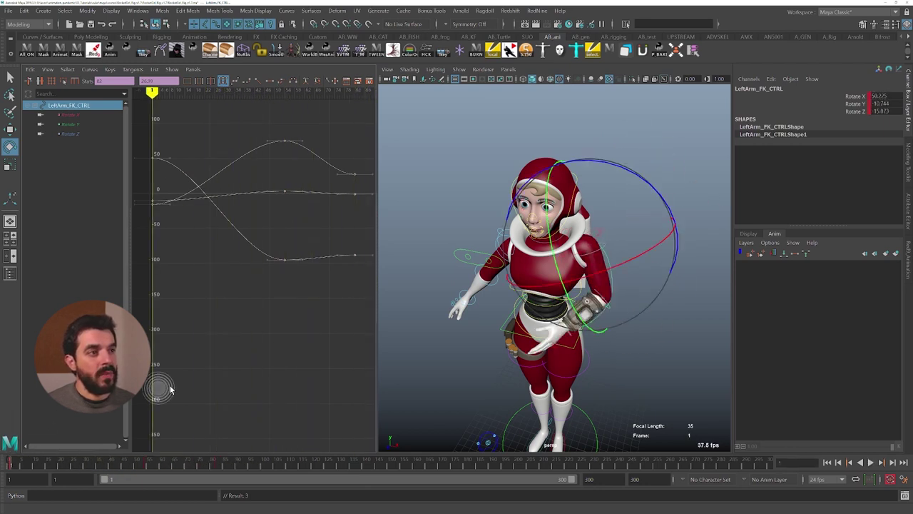
{"action": "key", "text": "alt+v"}
Step: Show the full range of the left arm control's rotation curves and check the arm motion around frame 153
{"action": "key", "text": "ctrl+e"}
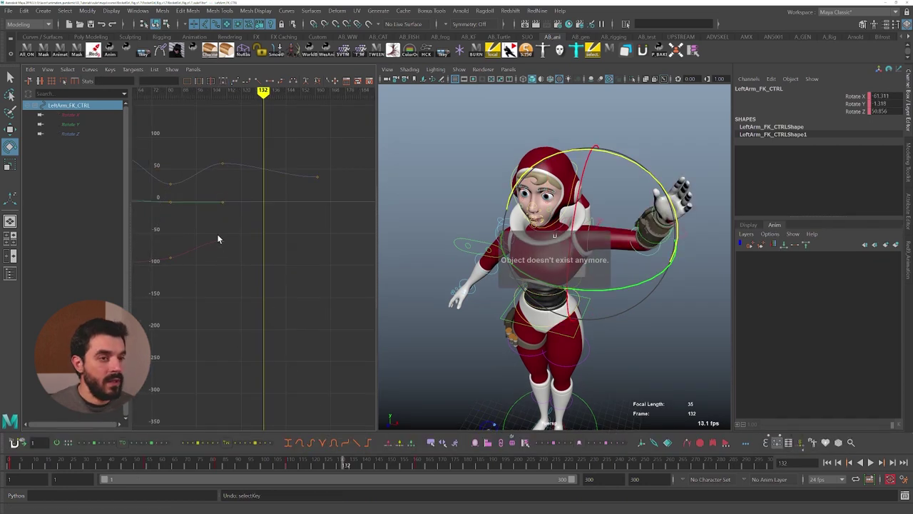
{"action": "key", "text": "a"}
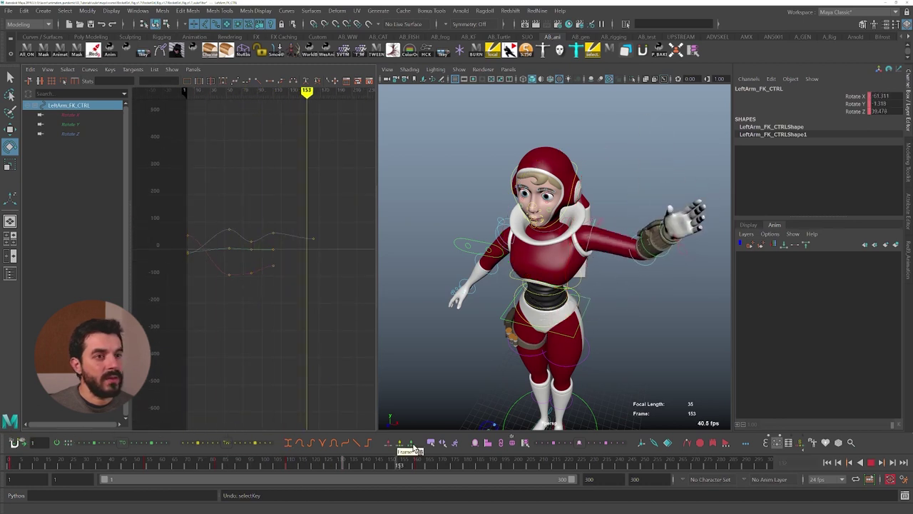
{"action": "key", "text": "e"}
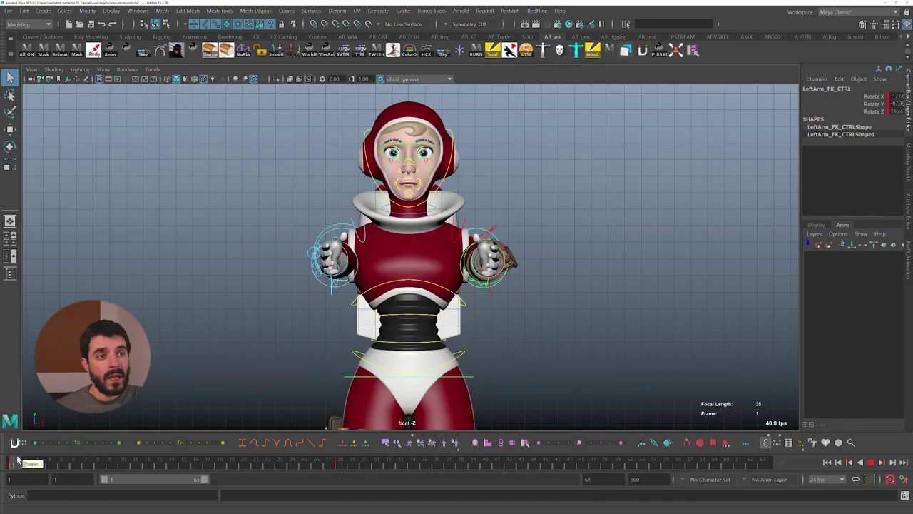
Step: Scrub through the first arm animation and select the left arm's gimbal control at the shoulder on frame 22
{"action": "mouse_move", "coordinate": [17, 463]}
{"action": "left_mouse_down"}
{"action": "mouse_move", "coordinate": [341, 463]}
{"action": "mouse_move", "coordinate": [107, 462]}
{"action": "mouse_move", "coordinate": [302, 454]}
{"action": "mouse_move", "coordinate": [4, 467]}
{"action": "left_mouse_up"}
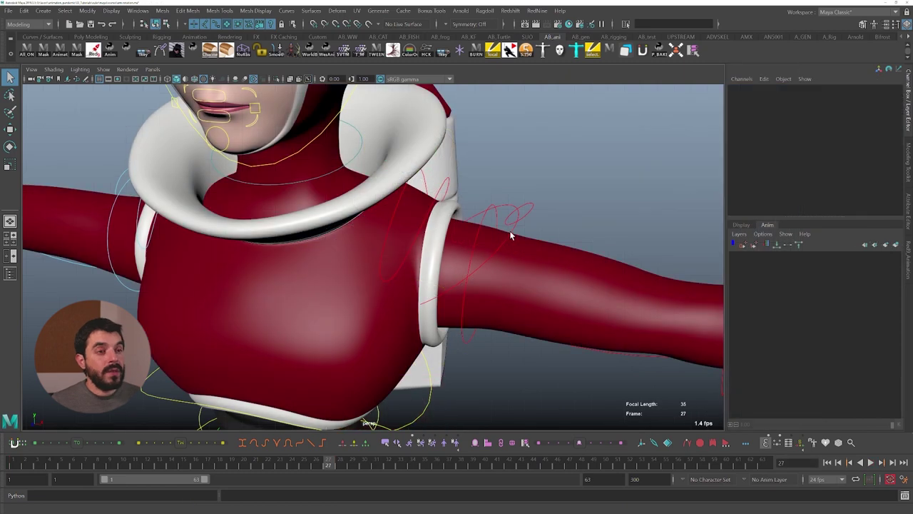
{"action": "left_click", "coordinate": [509, 230]}
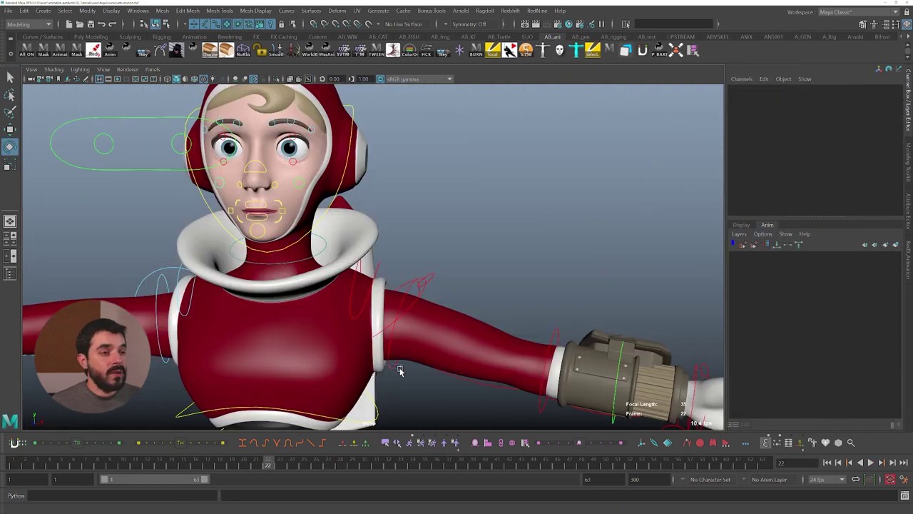
{"action": "left_click_drag", "start_coordinate": [400, 369], "coordinate": [357, 281], "text": "alt"}
{"action": "left_click", "coordinate": [355, 277]}
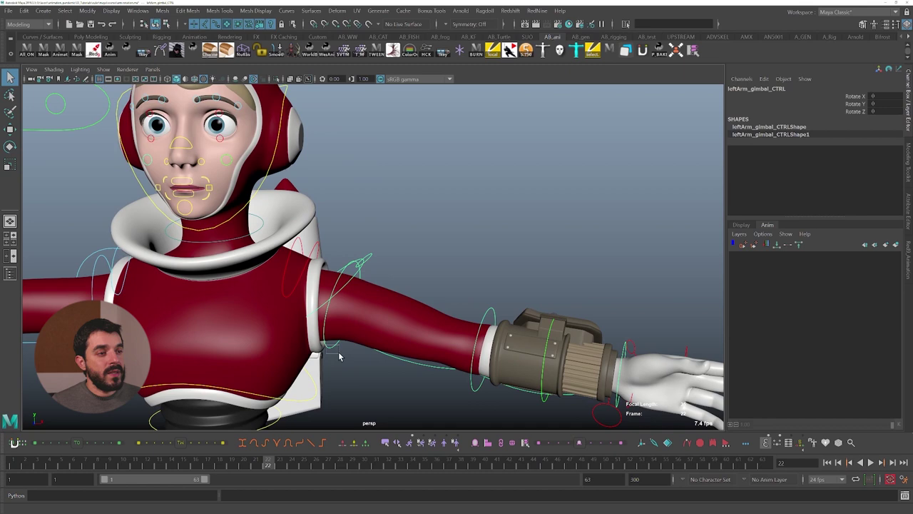
Step: Try rotating the left arm FK control downward on frame 22, undo the rotation, and reselect the left arm gimbal control
{"action": "left_click", "coordinate": [373, 286]}
{"action": "key", "text": "e"}
{"action": "left_click_drag", "start_coordinate": [398, 265], "coordinate": [414, 350]}
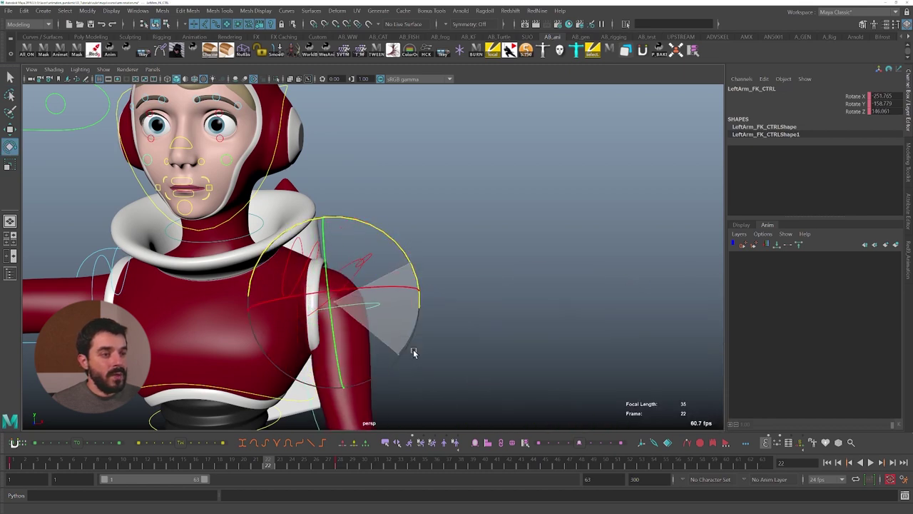
{"action": "key", "text": "ctrl+z"}
{"action": "key", "text": "q"}
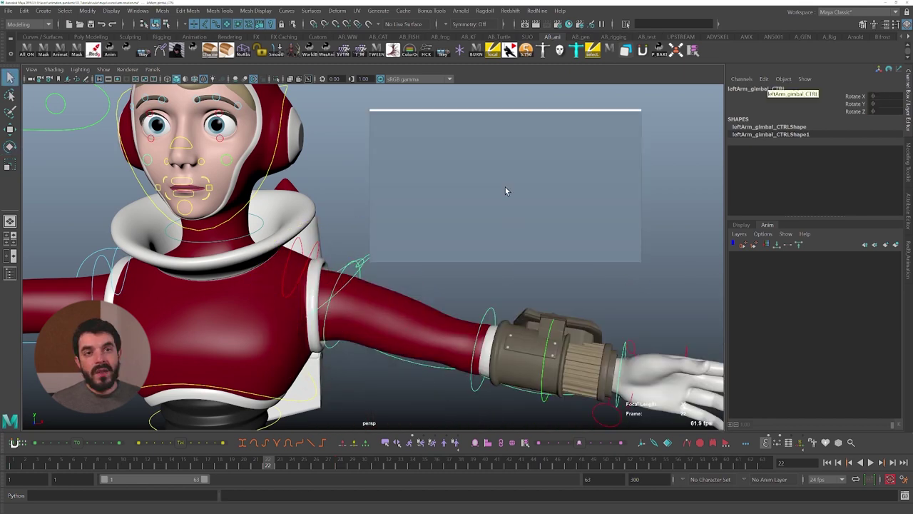
{"action": "left_click_drag", "start_coordinate": [504, 187], "coordinate": [401, 223]}
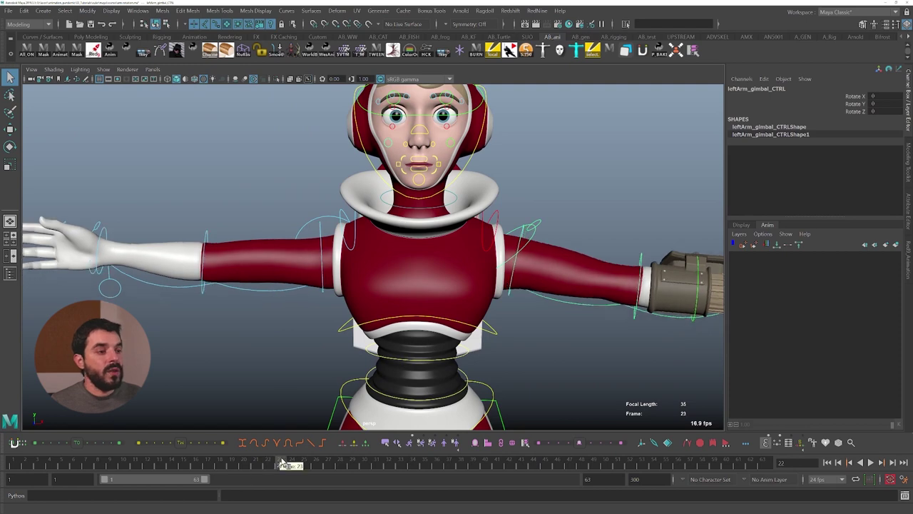
{"action": "left_click_drag", "start_coordinate": [309, 369], "coordinate": [324, 330], "text": "alt"}
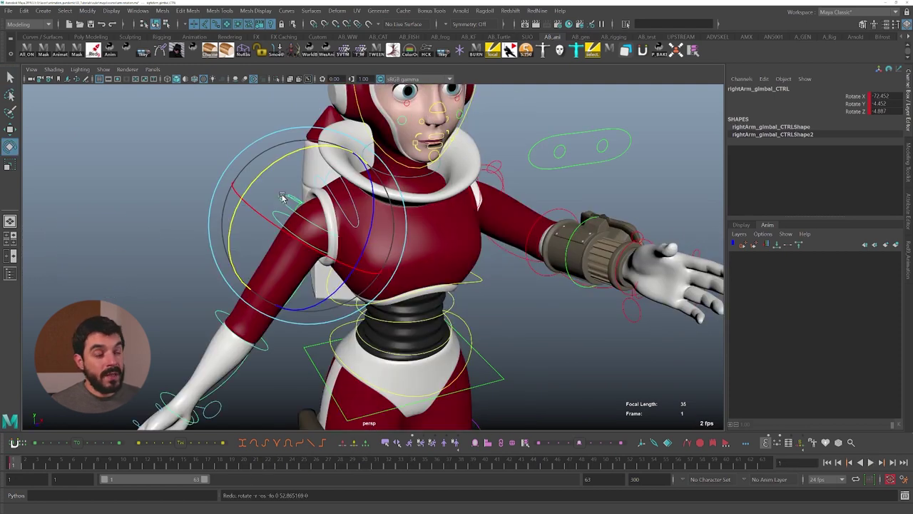
Step: Undo the last rotations of the right arm gimbal control
{"action": "key", "text": "ctrl+z"}
{"action": "key", "text": "ctrl+z"}
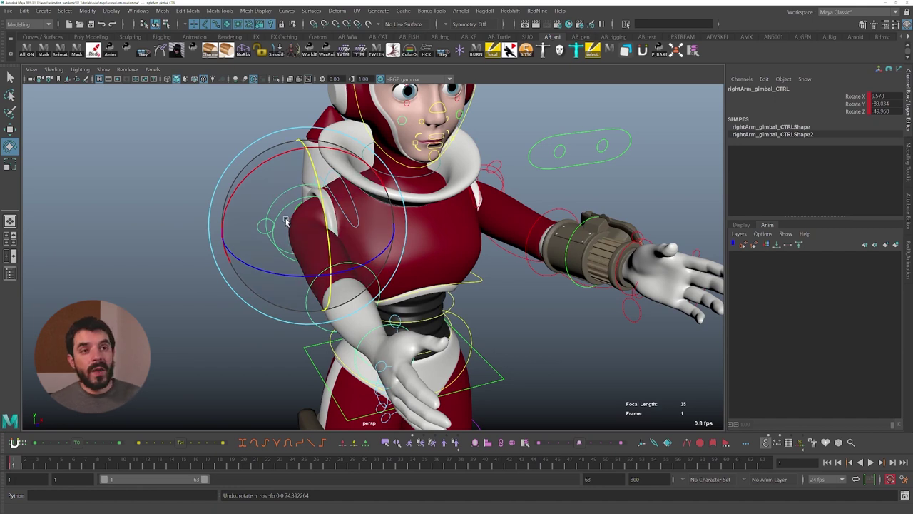
{"action": "key", "text": "q"}
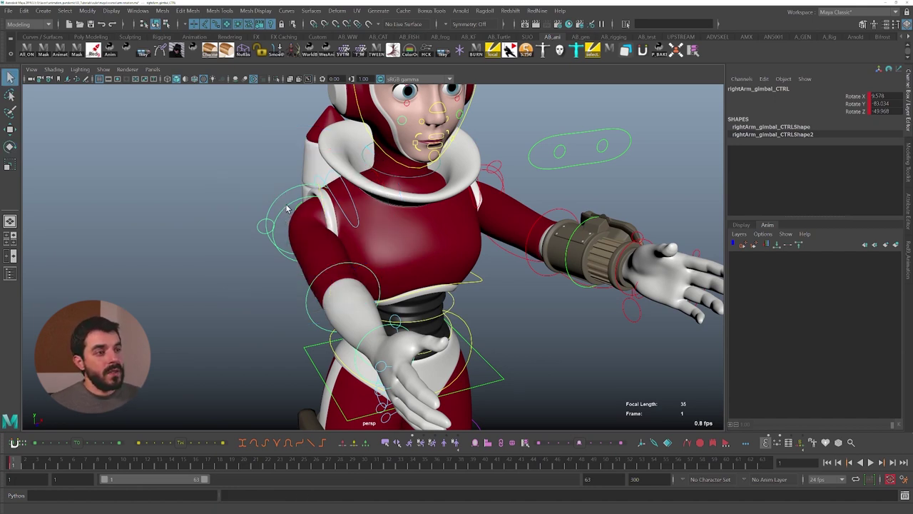
Step: Select the right arm FK control at the shoulder, try rotating it about its Z axis, and undo the rotation
{"action": "left_click", "coordinate": [287, 209]}
{"action": "key", "text": "e"}
{"action": "right_click_drag", "start_coordinate": [305, 214], "coordinate": [352, 232]}
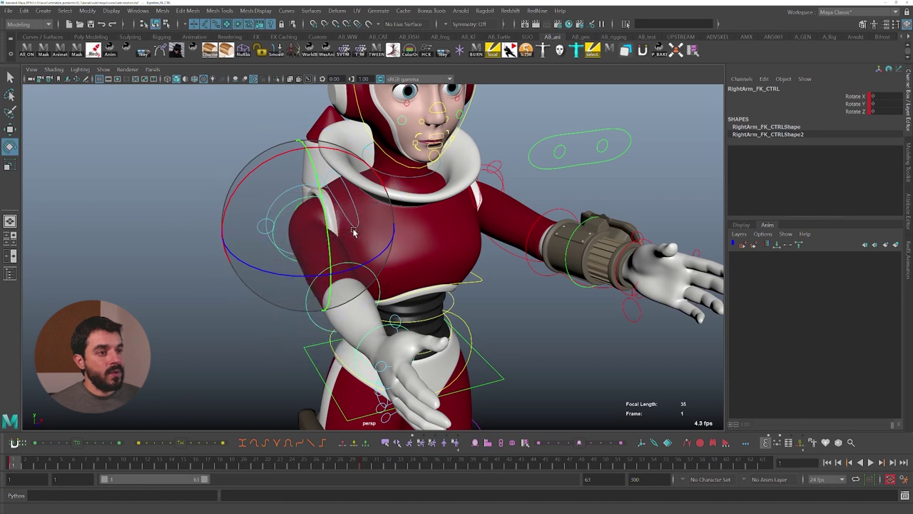
{"action": "left_click_drag", "start_coordinate": [317, 277], "coordinate": [191, 260]}
{"action": "key", "text": "ctrl+z"}
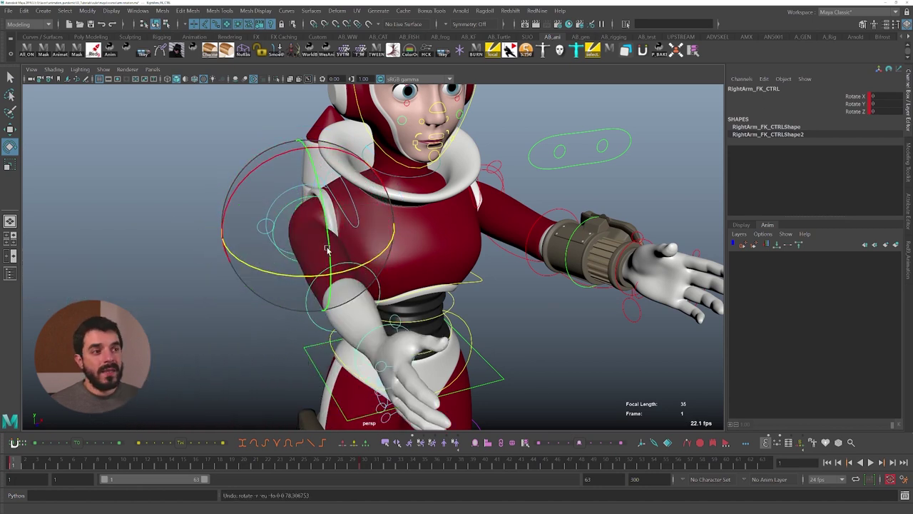
Step: Play back the arm animation and stop it
{"action": "key", "text": "alt+v"}
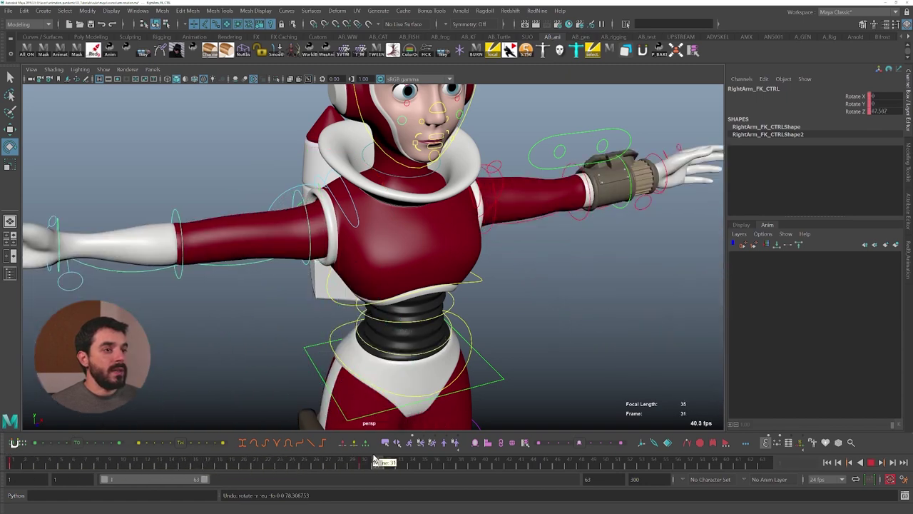
{"action": "key", "text": "alt+v"}
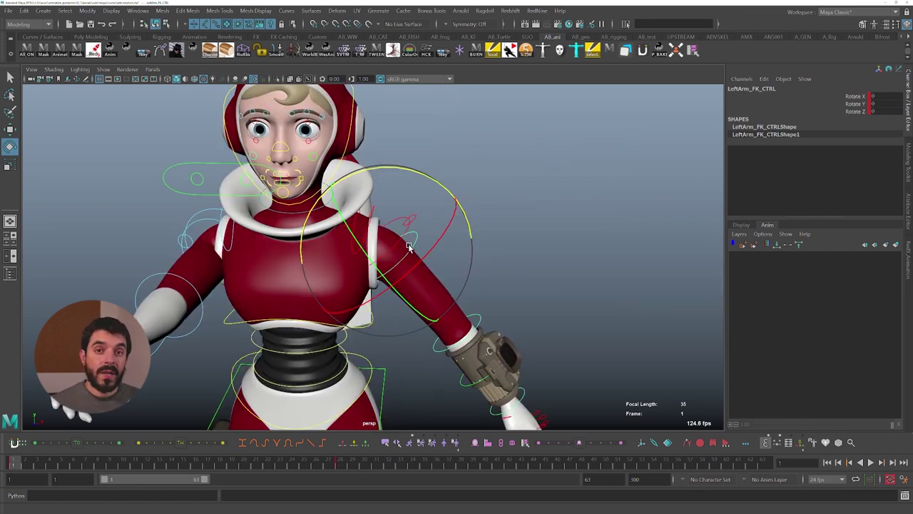
Step: Set the left arm FK control's rotate order to yxz and try rotating the arm about its Y axis
{"action": "scroll", "coordinate": [409, 248], "scroll_direction": "up", "scroll_amount": 4}
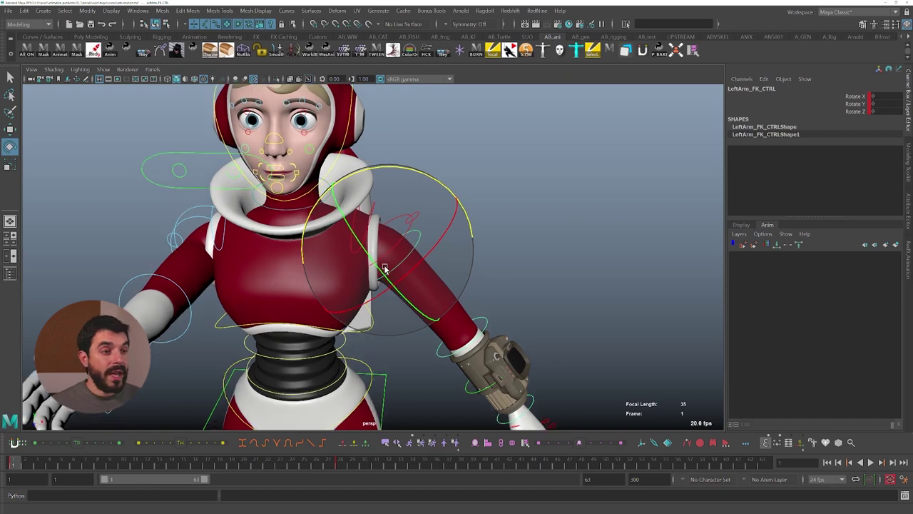
{"action": "left_click_drag", "start_coordinate": [409, 247], "coordinate": [449, 258], "text": "alt"}
{"action": "key", "text": "ctrl+a"}
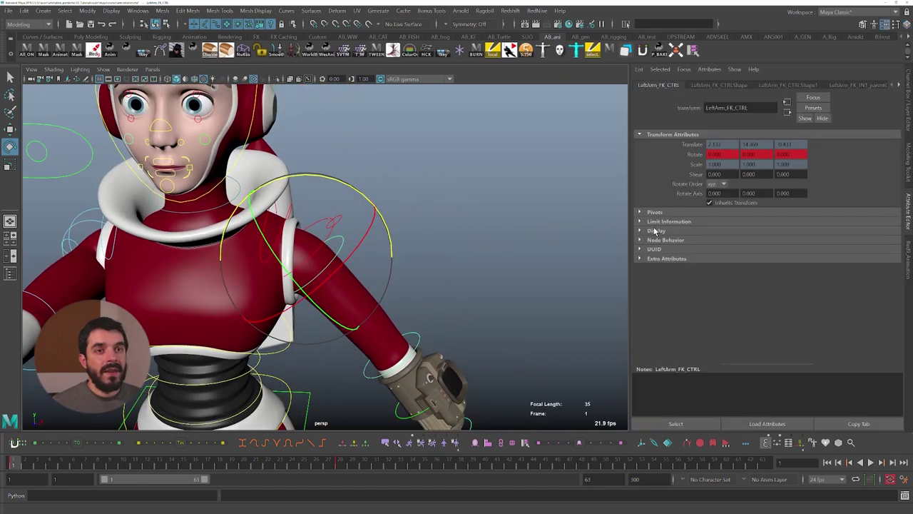
{"action": "left_click", "coordinate": [712, 186]}
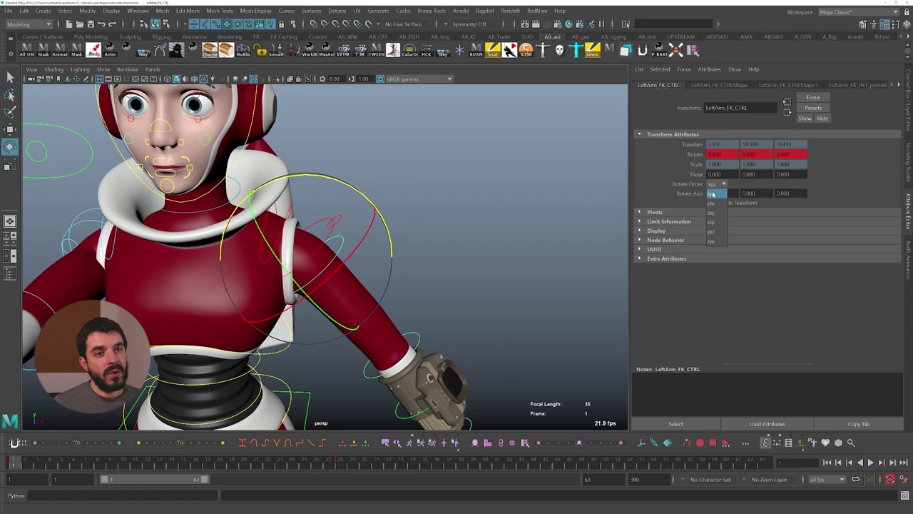
{"action": "left_click", "coordinate": [714, 199]}
{"action": "left_click_drag", "start_coordinate": [303, 281], "coordinate": [336, 340]}
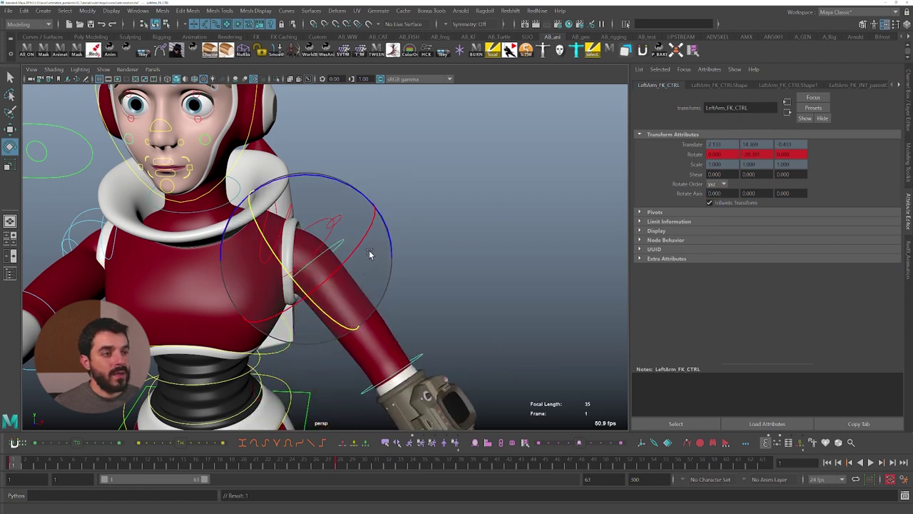
{"action": "left_click_drag", "start_coordinate": [371, 253], "coordinate": [398, 211]}
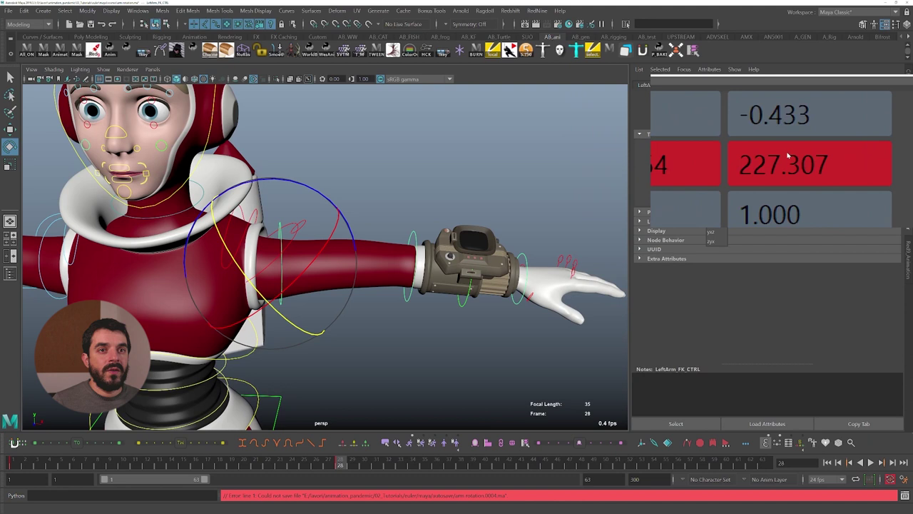
Step: Try the xzy rotate order on the left arm FK control at frame 28 and restore its original order
{"action": "left_click", "coordinate": [723, 185]}
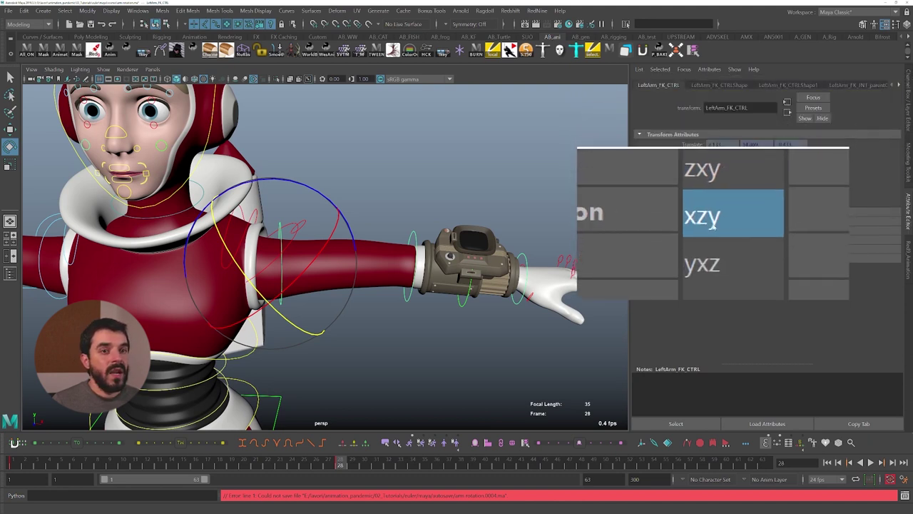
{"action": "left_click", "coordinate": [716, 211]}
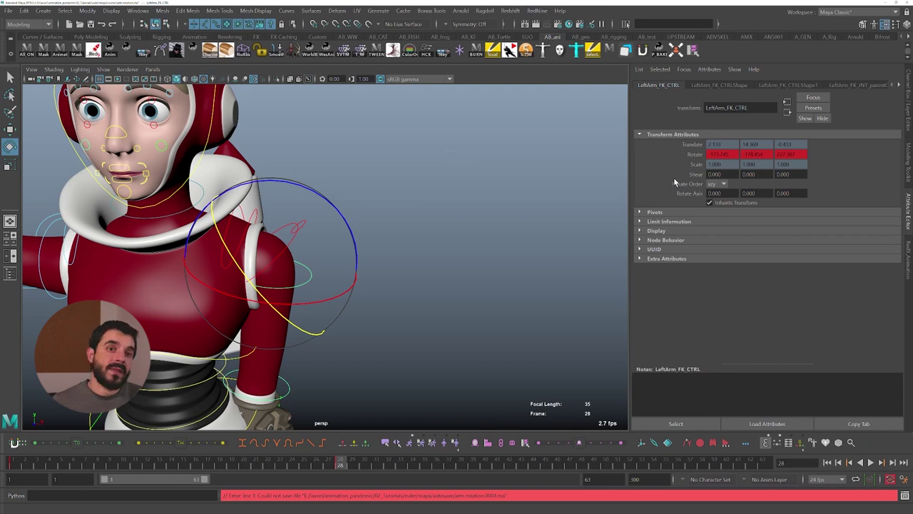
{"action": "left_click", "coordinate": [713, 184]}
{"action": "left_click", "coordinate": [711, 194]}
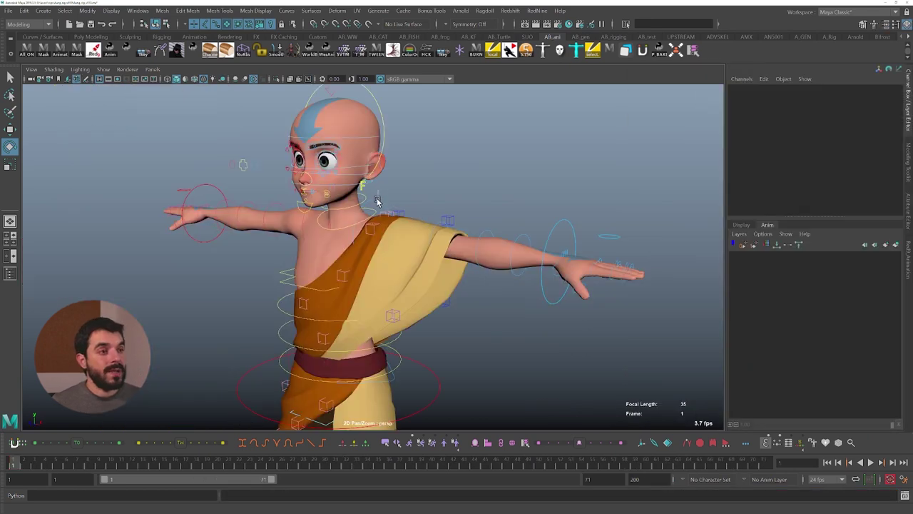
Step: Set the left arm shoulder control's Rotate Order channel to yxz and choose zxy as the rotate order in its transform attributes
{"action": "left_click", "coordinate": [378, 202]}
{"action": "left_click", "coordinate": [850, 150]}
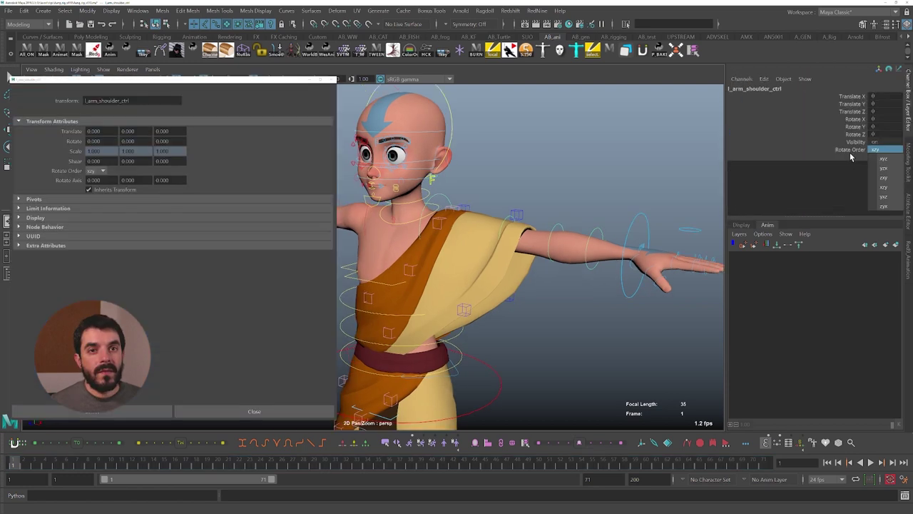
{"action": "left_click", "coordinate": [877, 150]}
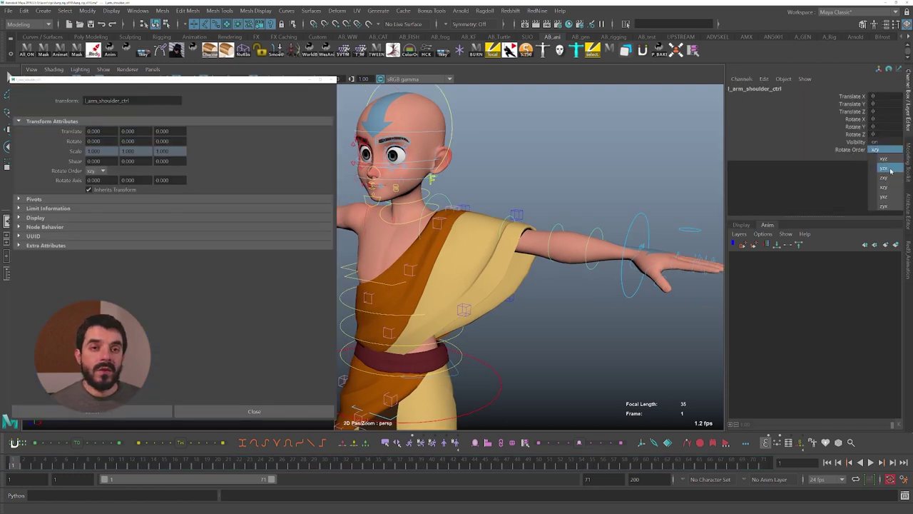
{"action": "left_click", "coordinate": [883, 198]}
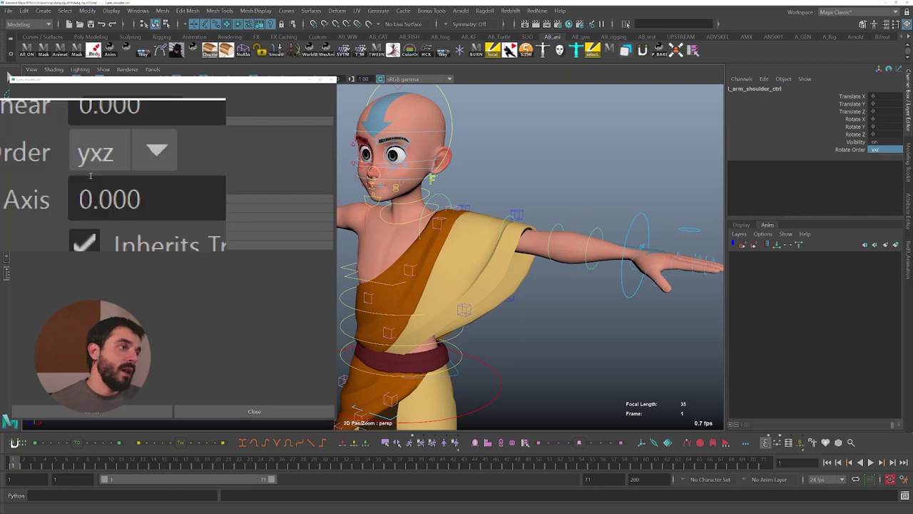
{"action": "left_click", "coordinate": [101, 171]}
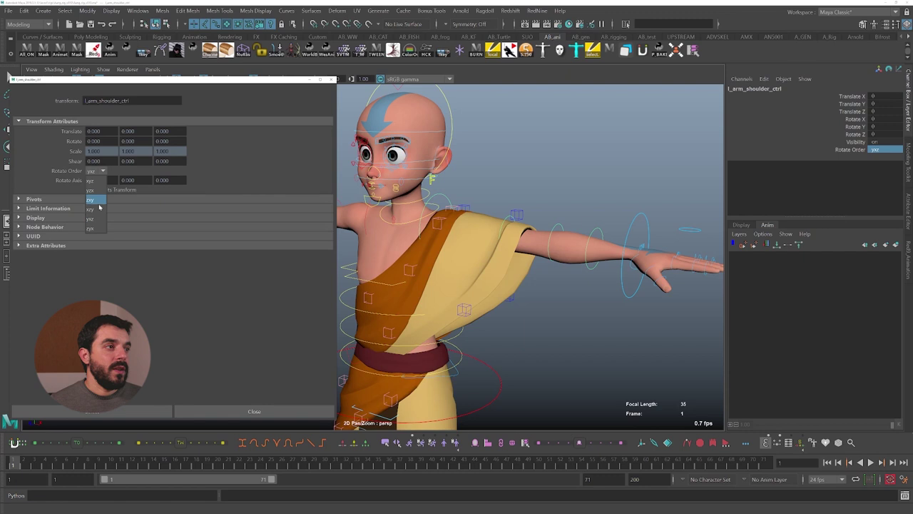
{"action": "left_click", "coordinate": [95, 199]}
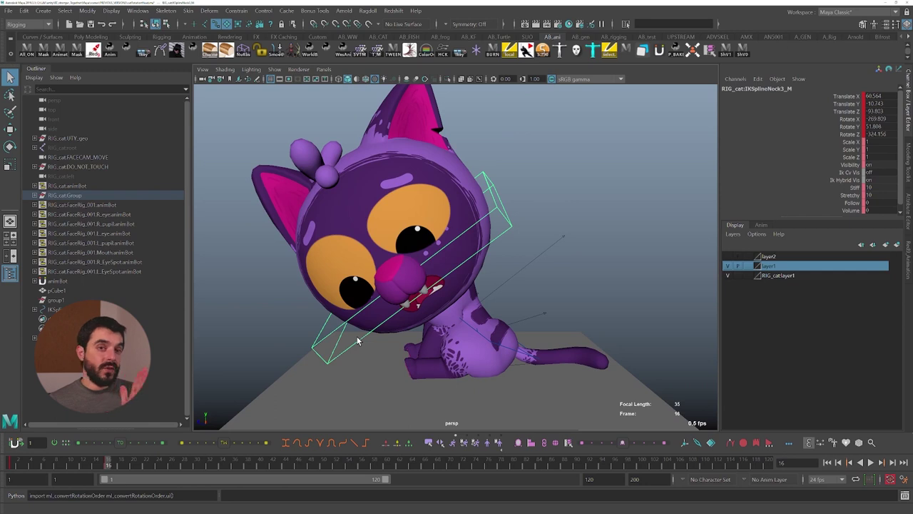
Step: Display the gimbal rotation axes of the cat's neck control and examine the head animation between frames 1 and 16
{"action": "left_click", "coordinate": [19, 452]}
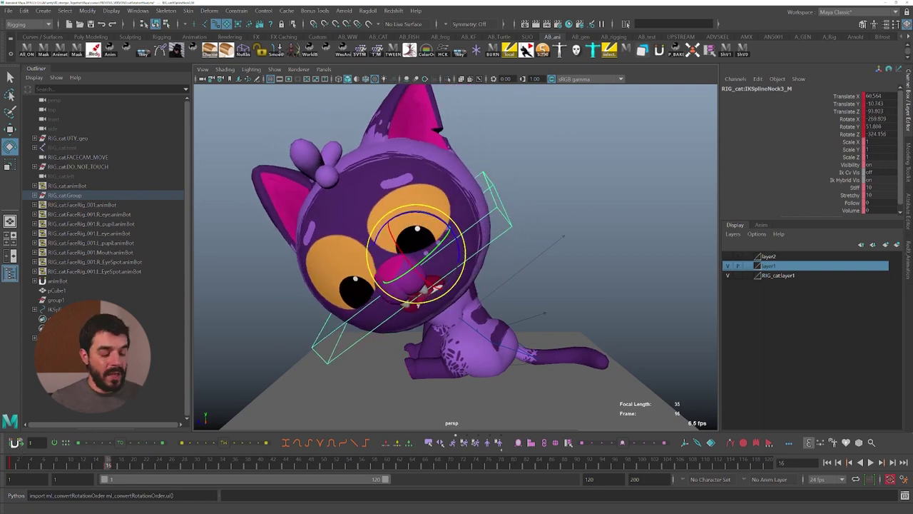
{"action": "left_click_drag", "start_coordinate": [452, 249], "coordinate": [534, 244]}
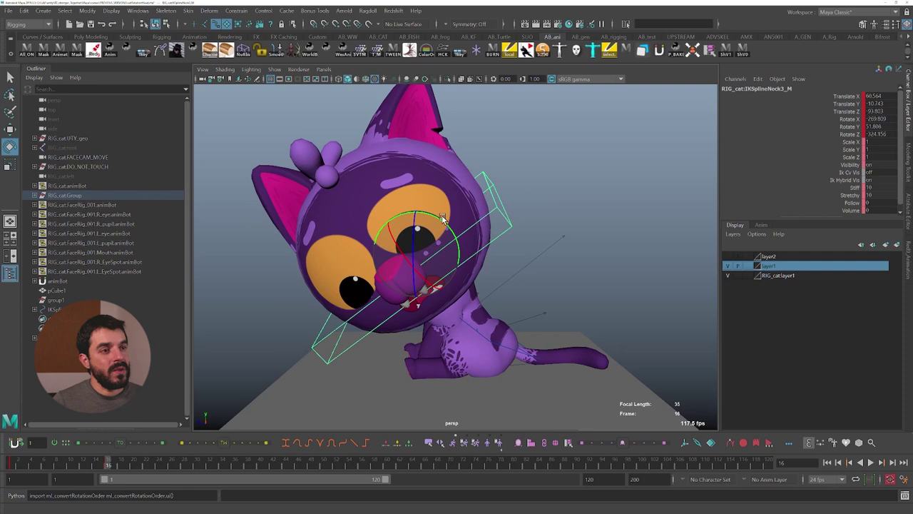
{"action": "key", "text": "alt+shift+v"}
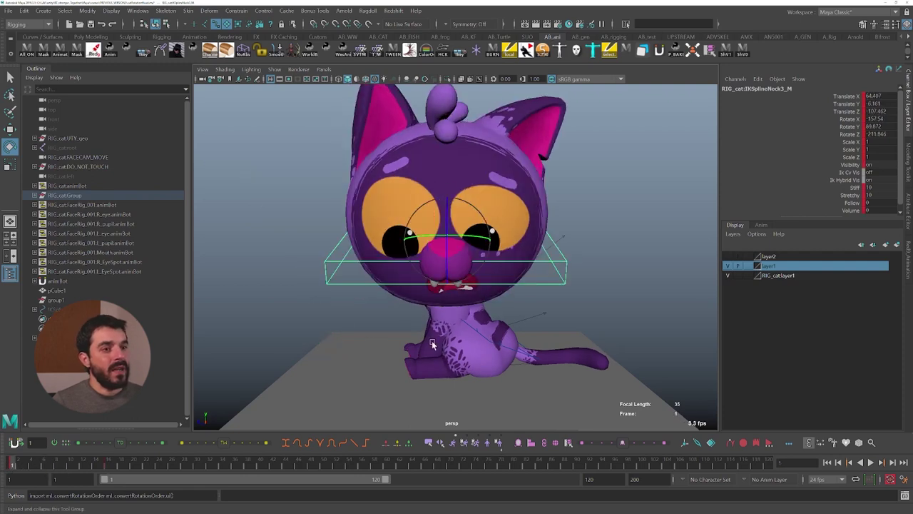
{"action": "left_click_drag", "start_coordinate": [472, 328], "coordinate": [399, 324], "text": "alt"}
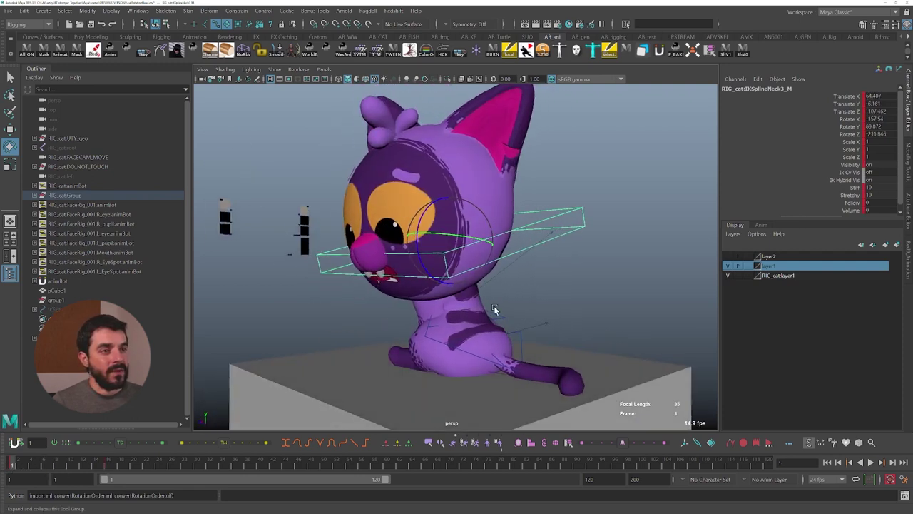
{"action": "left_click_drag", "start_coordinate": [442, 255], "coordinate": [477, 257], "text": "alt"}
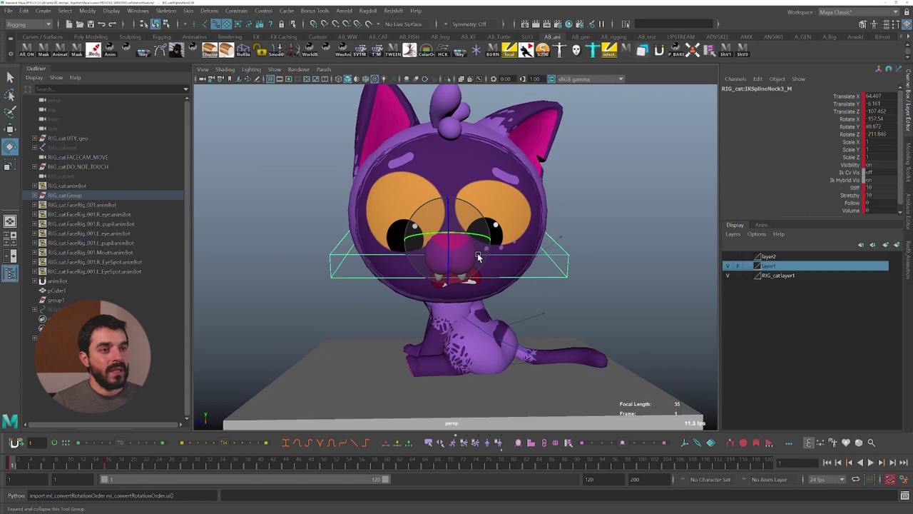
{"action": "key", "text": "alt+v"}
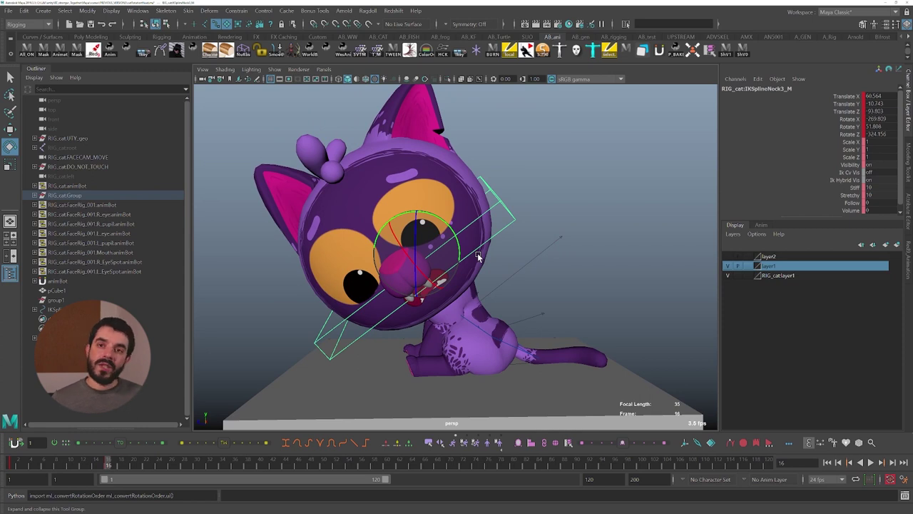
Step: Select the sphere on the cat's nose, enable ghosting for it, and play the head animation
{"action": "key", "text": "q"}
{"action": "left_click", "coordinate": [401, 277]}
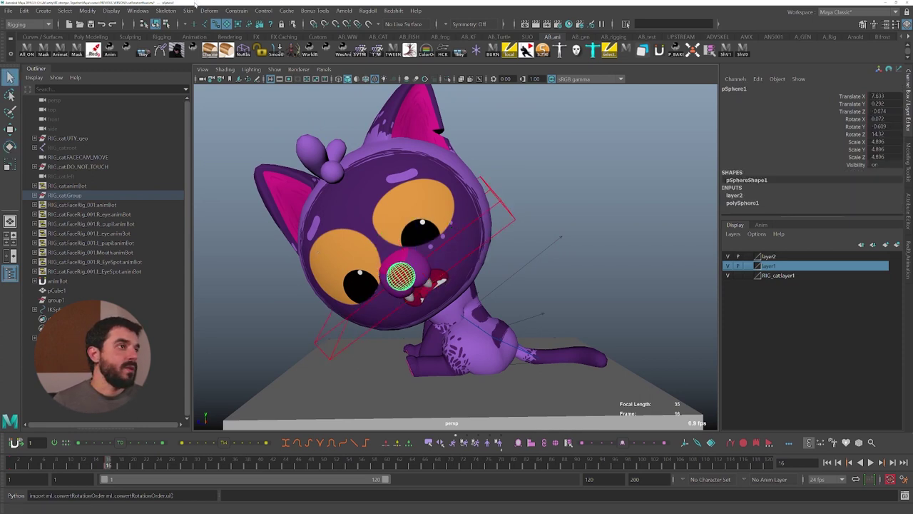
{"action": "key", "text": "F4"}
{"action": "key", "text": "alt+v"}
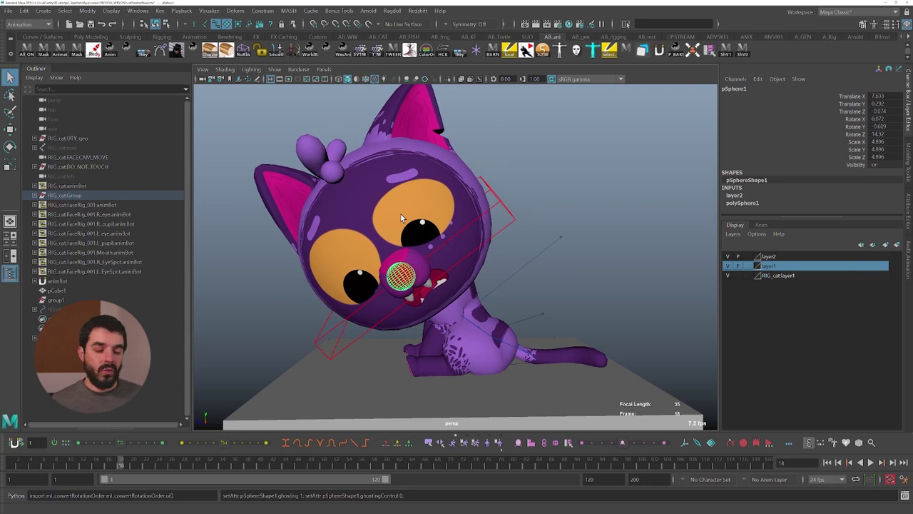
Step: Reselect the cat's neck control, launch the ml_convertRotationOrder script, and get rotation order tips at frame 1
{"action": "left_click", "coordinate": [509, 227]}
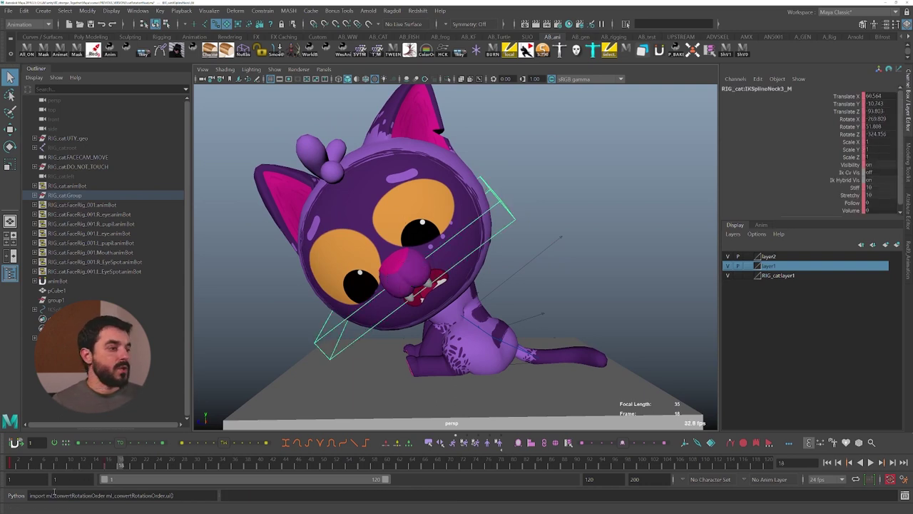
{"action": "key", "text": "Return"}
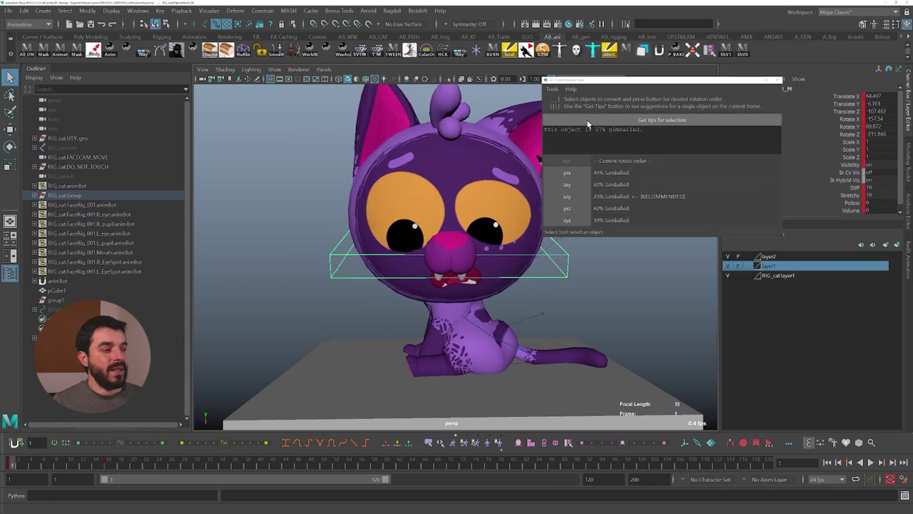
{"action": "left_click", "coordinate": [587, 119]}
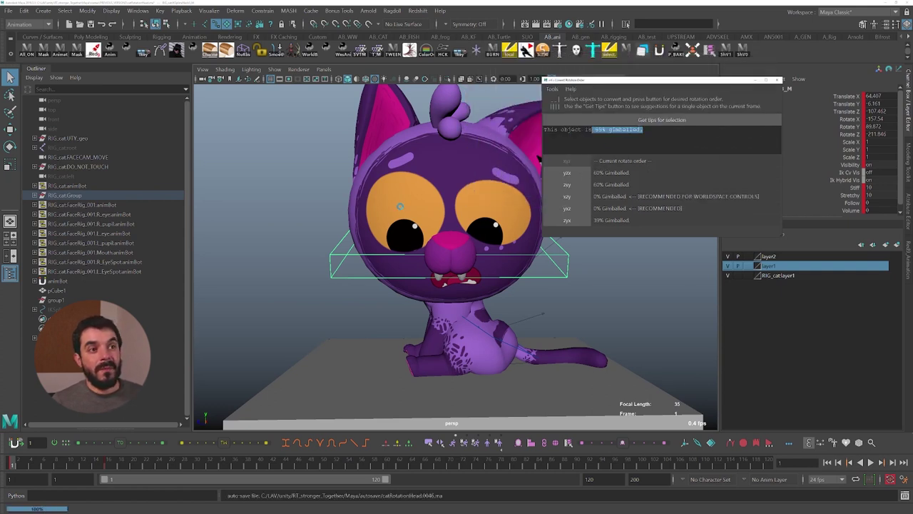
Step: Get rotation order tips for the cat's neck control at frame 16 and convert the control to the xzy rotate order
{"action": "left_click_drag", "start_coordinate": [388, 202], "coordinate": [369, 208], "text": "alt"}
{"action": "key", "text": "e"}
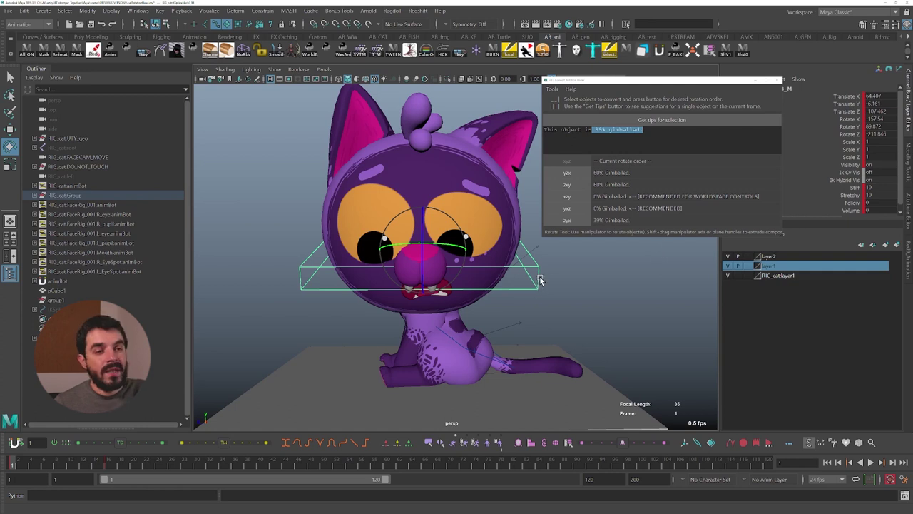
{"action": "left_click", "coordinate": [108, 465]}
{"action": "left_click", "coordinate": [605, 120]}
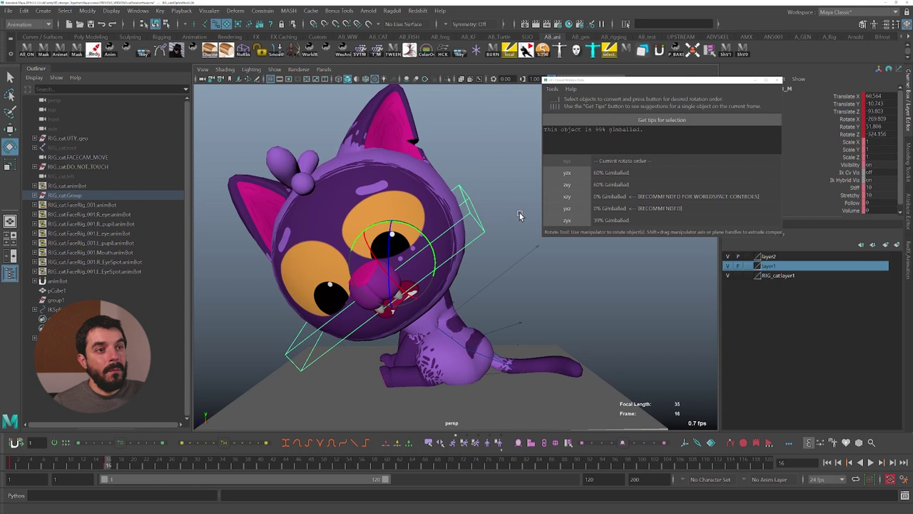
{"action": "left_click", "coordinate": [605, 124]}
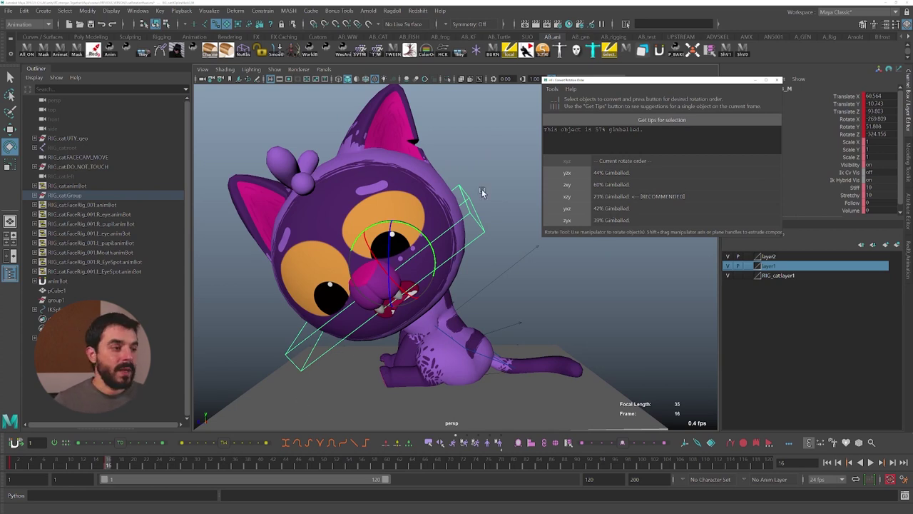
{"action": "left_click", "coordinate": [579, 199]}
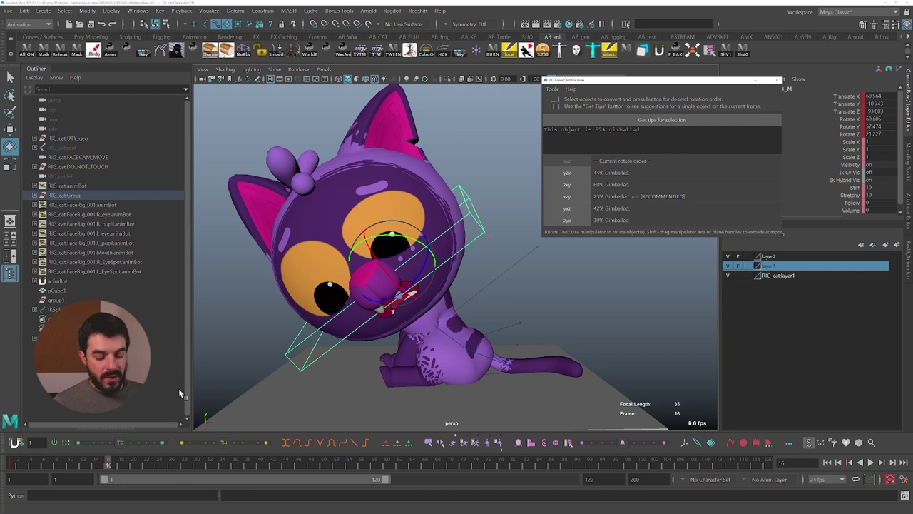
{"action": "left_click", "coordinate": [120, 442]}
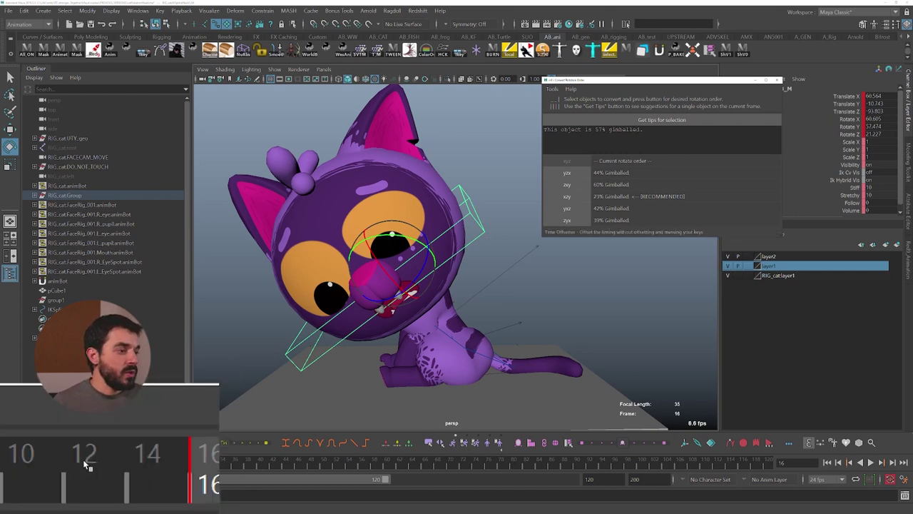
Step: Scrub the cat's head animation between frames 1 and 26 and play it back to examine the neck control's rotation
{"action": "mouse_move", "coordinate": [83, 458]}
{"action": "left_mouse_down"}
{"action": "mouse_move", "coordinate": [120, 460]}
{"action": "mouse_move", "coordinate": [55, 456]}
{"action": "mouse_move", "coordinate": [16, 470]}
{"action": "mouse_move", "coordinate": [115, 470]}
{"action": "left_mouse_up"}
{"action": "left_click", "coordinate": [11, 468]}
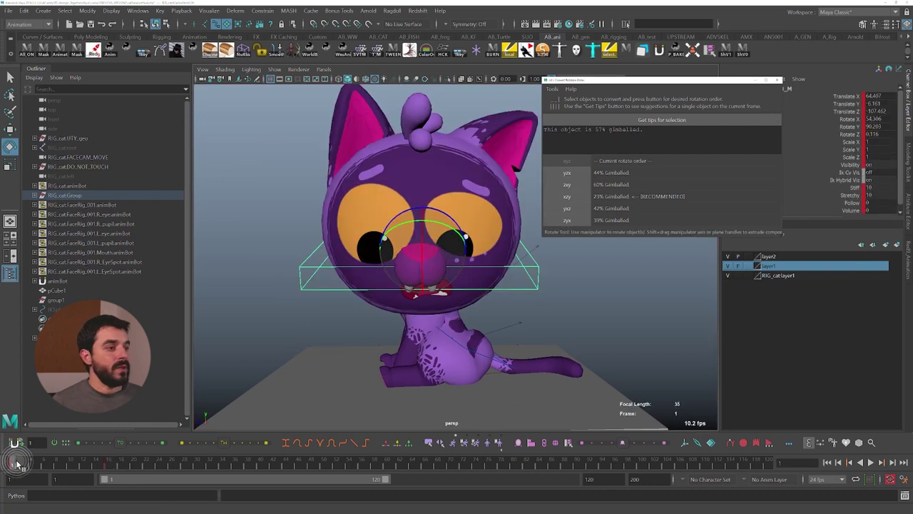
{"action": "left_click_drag", "start_coordinate": [13, 469], "coordinate": [171, 463]}
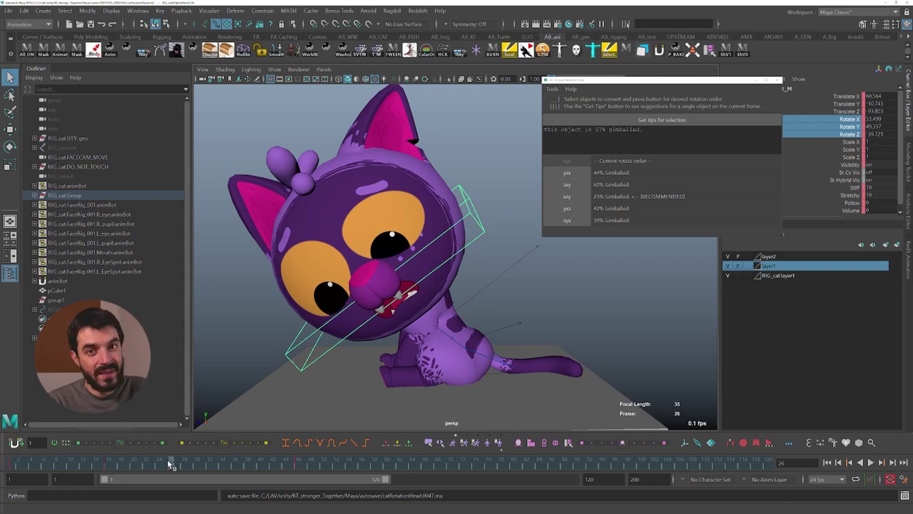
{"action": "left_click", "coordinate": [570, 184]}
{"action": "key", "text": "alt+v"}
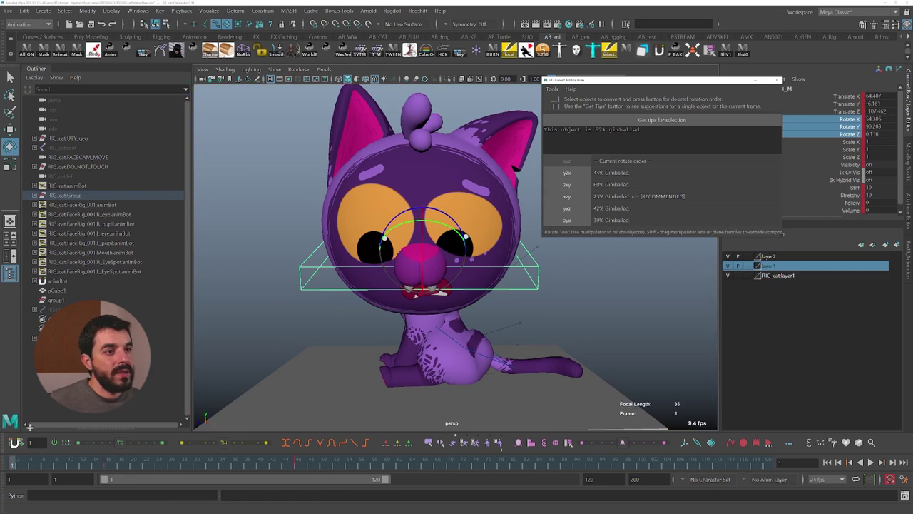
{"action": "key", "text": "alt+v"}
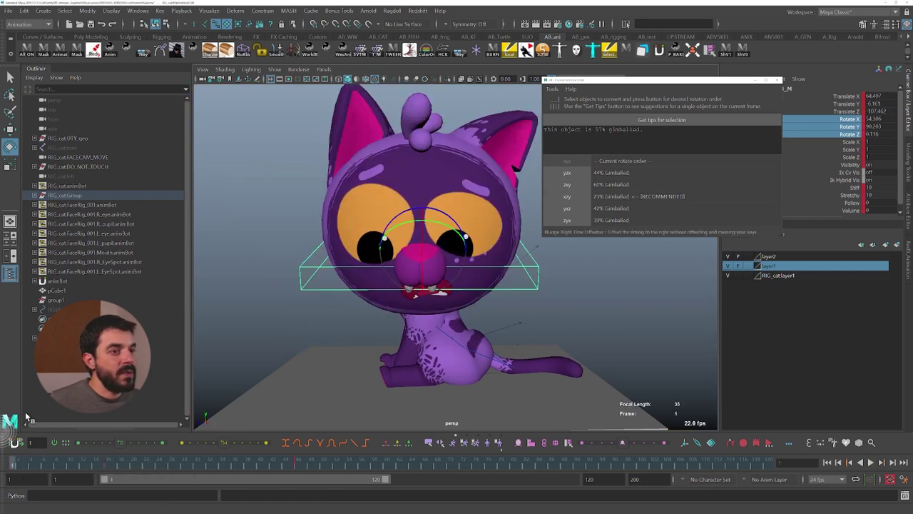
{"action": "left_click", "coordinate": [581, 199]}
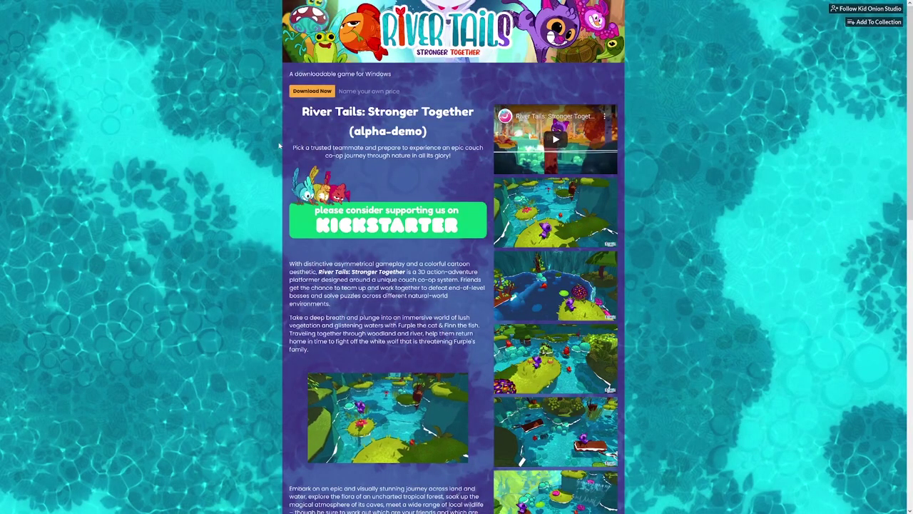
Step: Look through the River Tails: Stronger Together alpha-demo page in the web browser
{"action": "scroll", "coordinate": [279, 146], "scroll_direction": "down", "scroll_amount": 9}
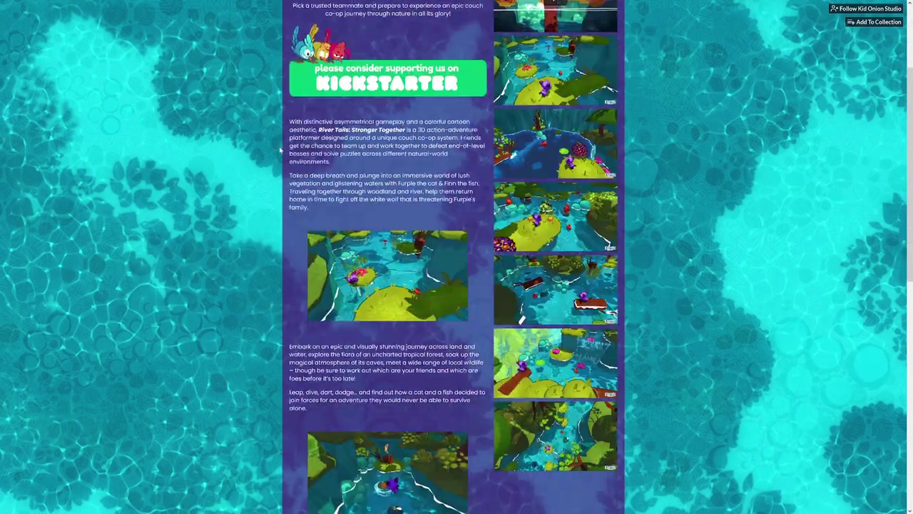